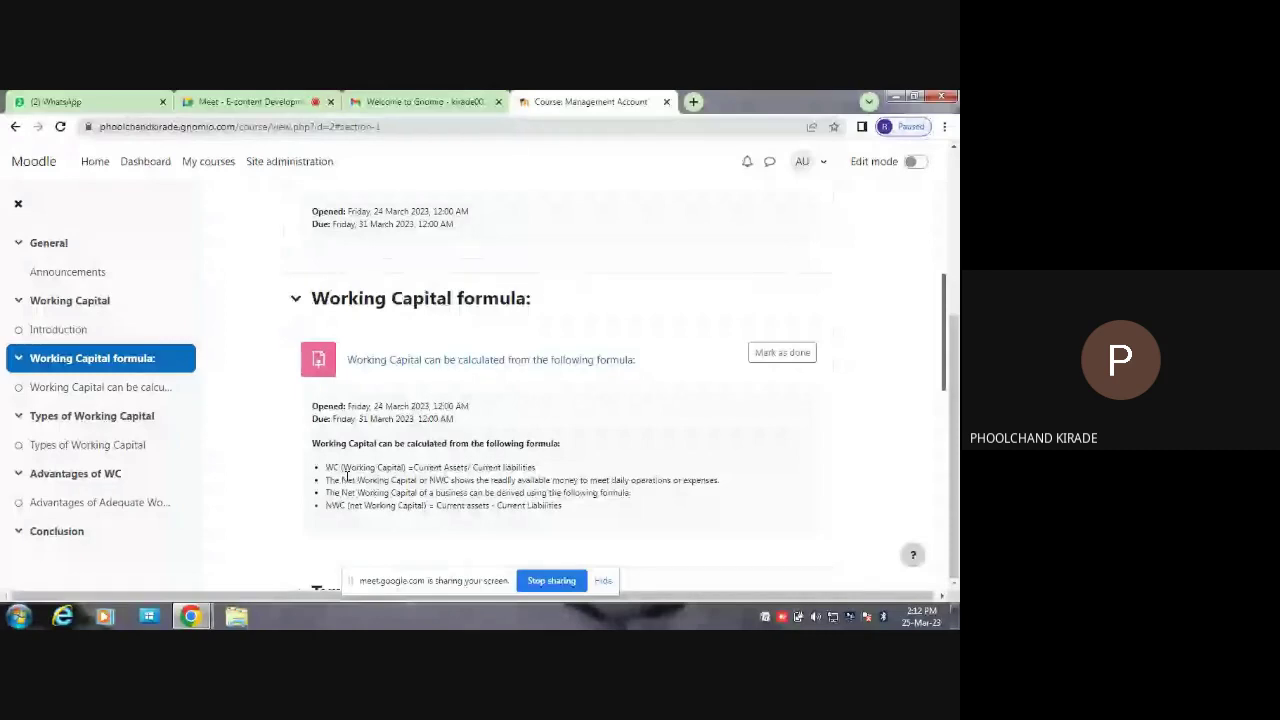
Step: Open the Introduction assignment in the Working Capital section and read its explanation of what working capital is
scroll(346, 476, down, 3)
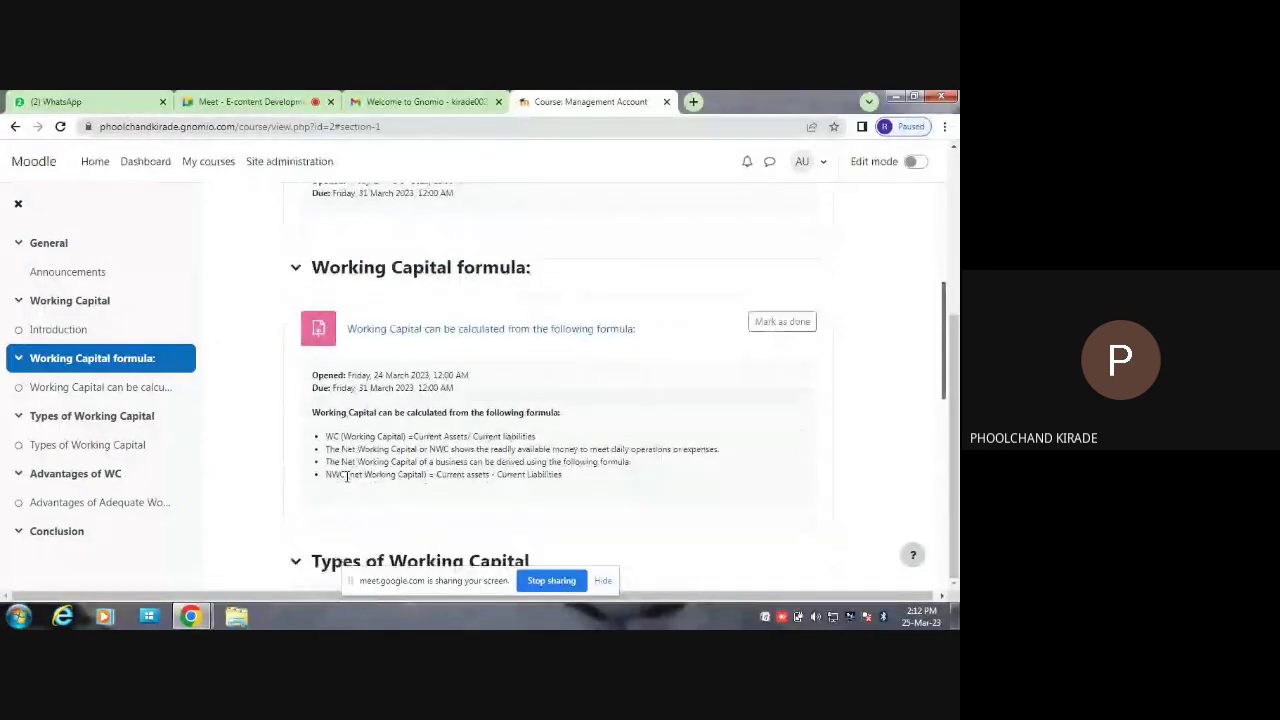
scroll(344, 500, up, 5)
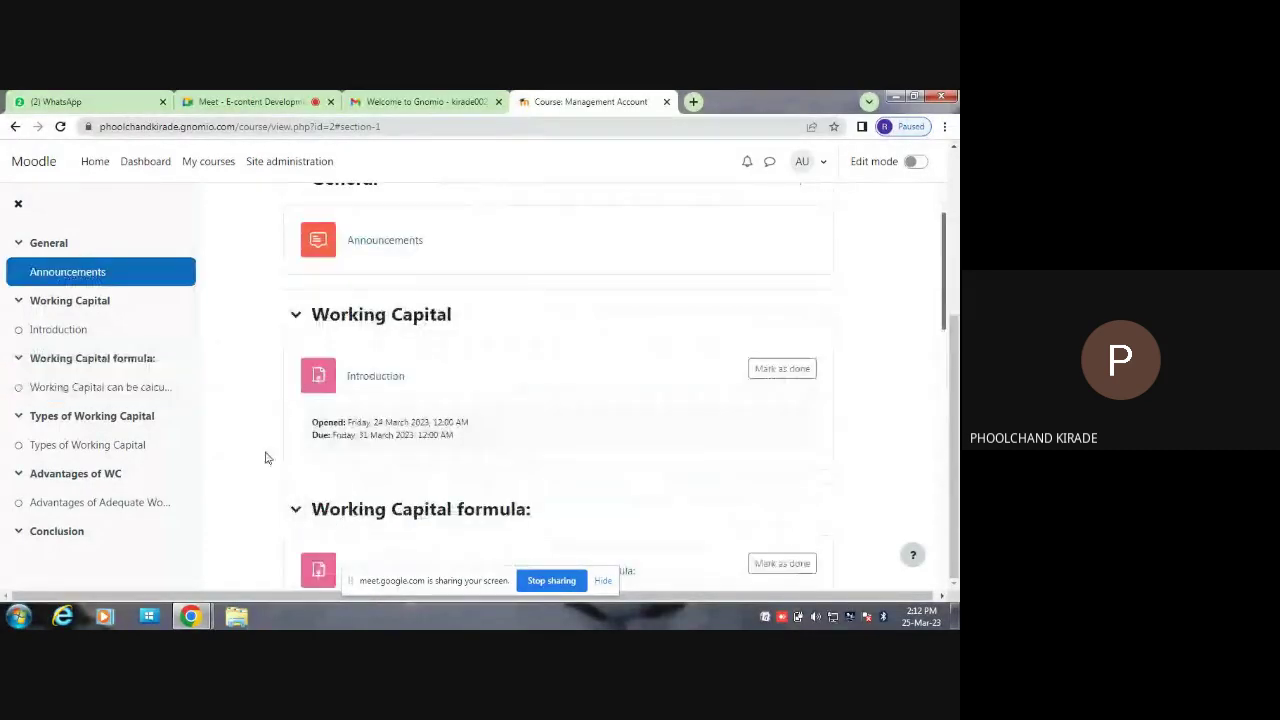
click(90, 338)
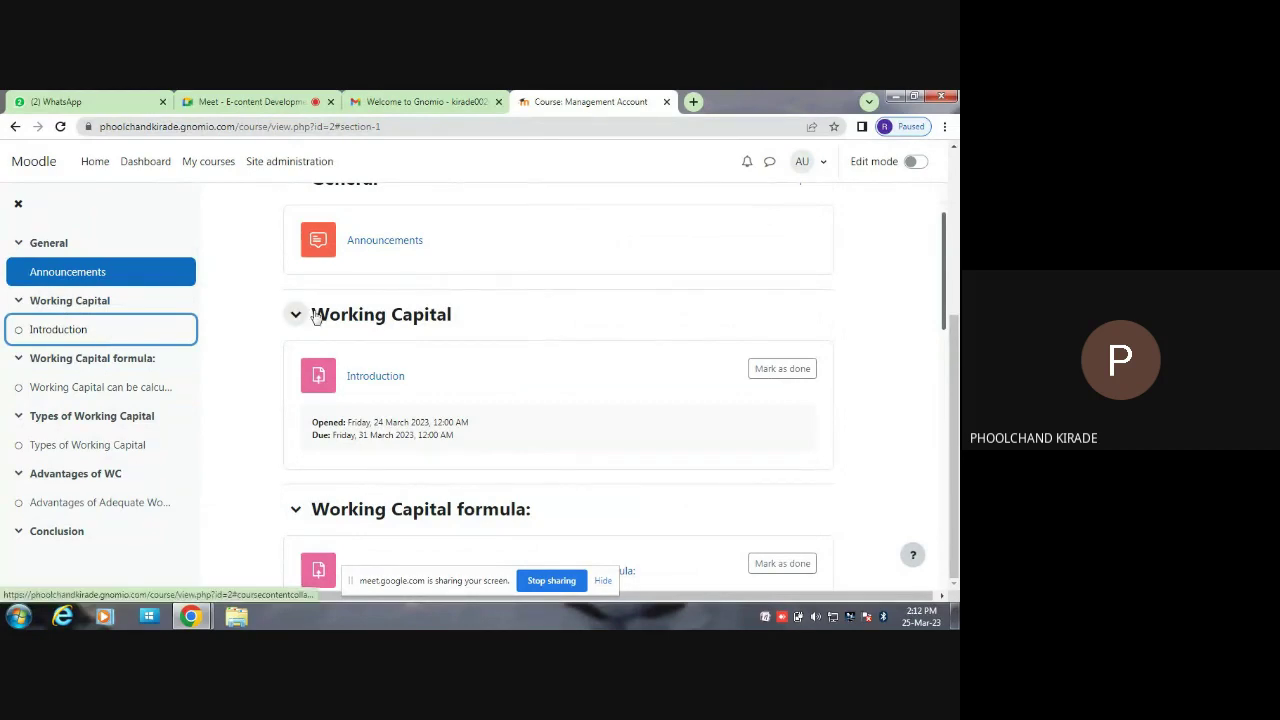
scroll(430, 372, down, 1)
scroll(430, 372, down, 3)
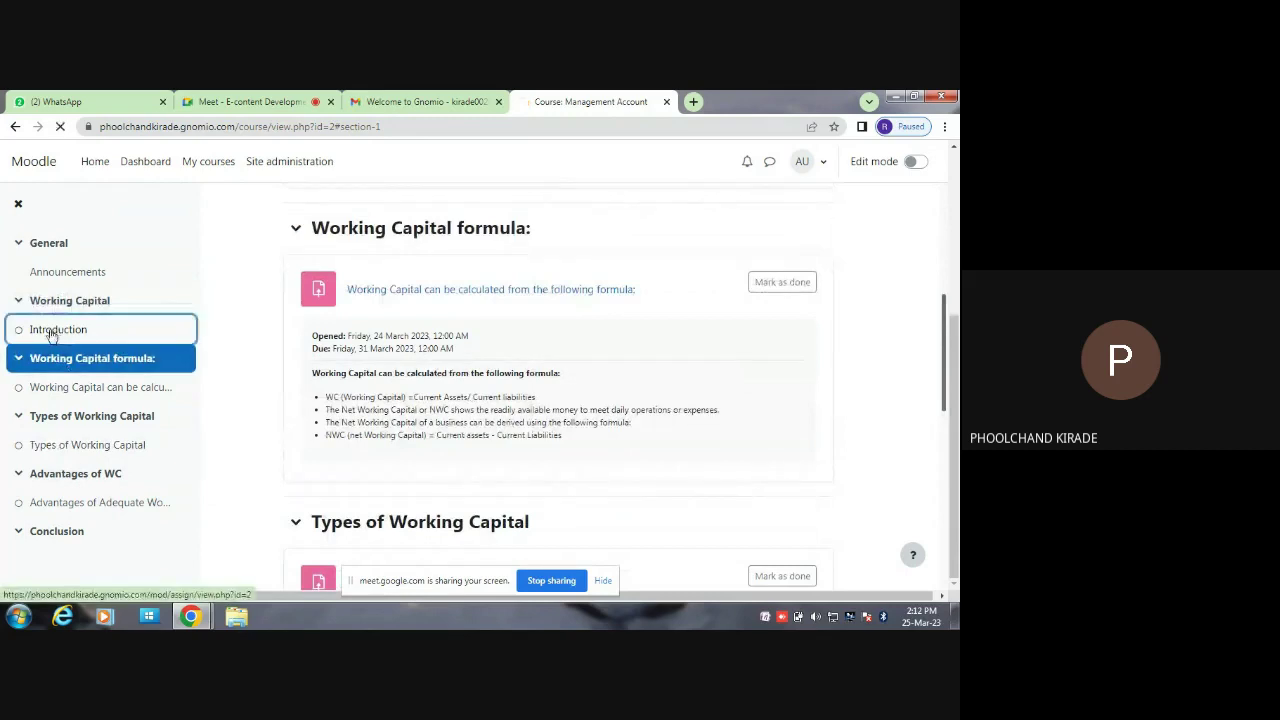
click(16, 335)
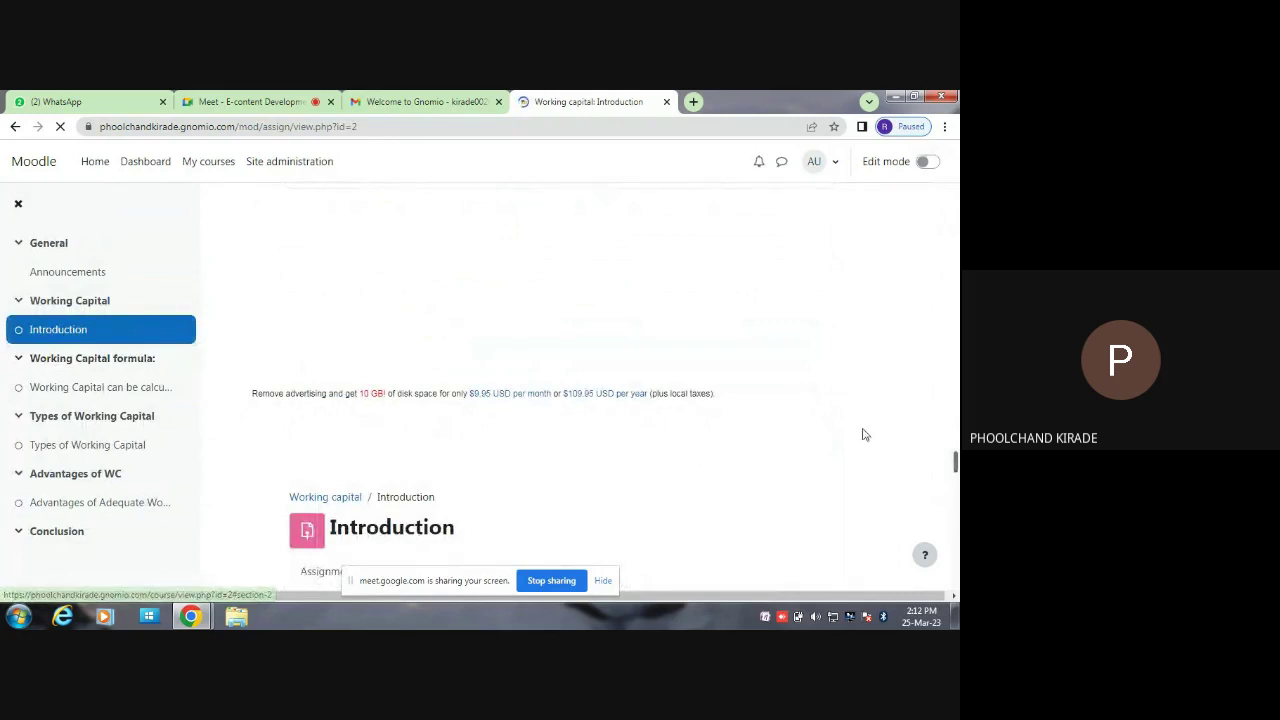
scroll(830, 450, down, 3)
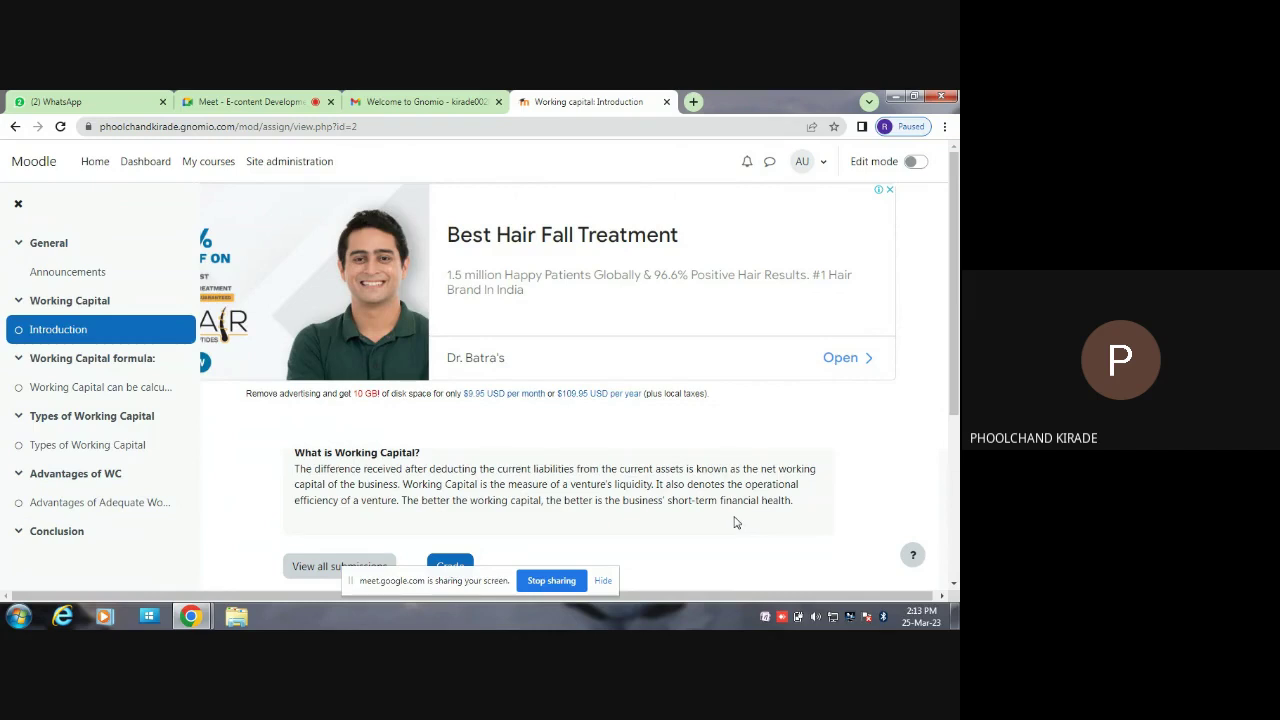
Step: Open the assignment on the working capital formula, dismissing the full-page ad, and view its list of formulas
click(103, 388)
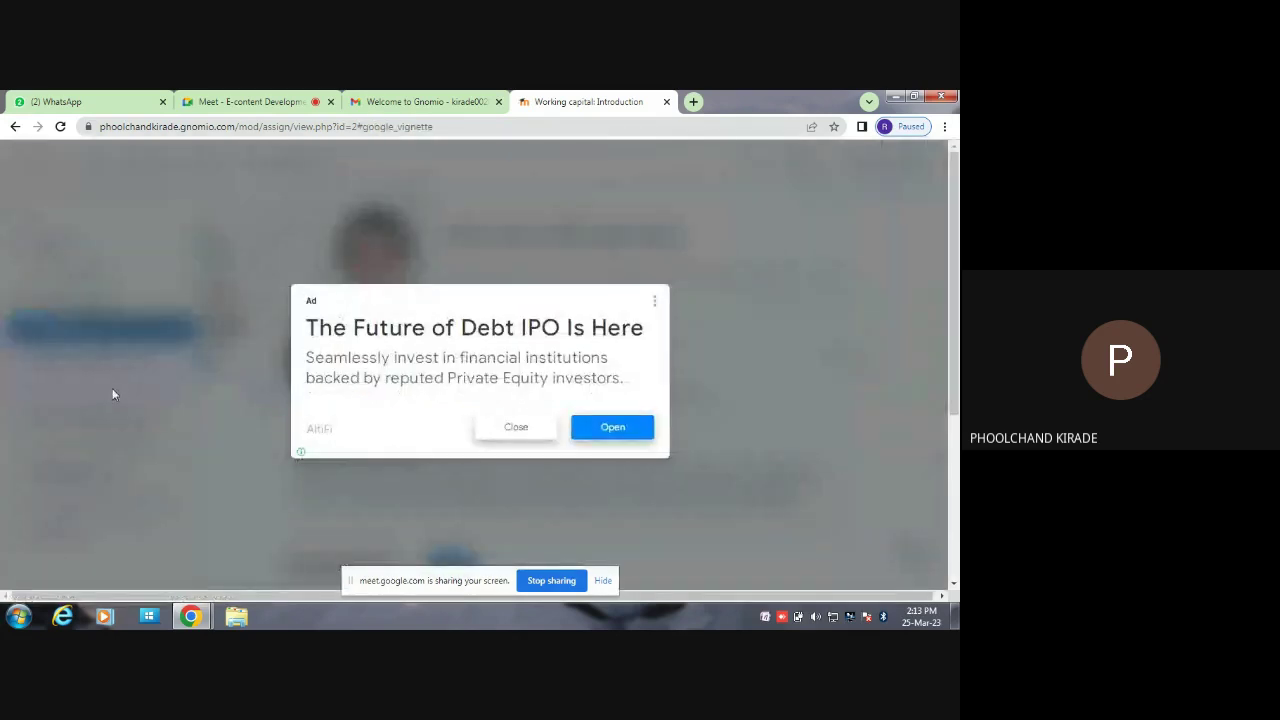
click(516, 433)
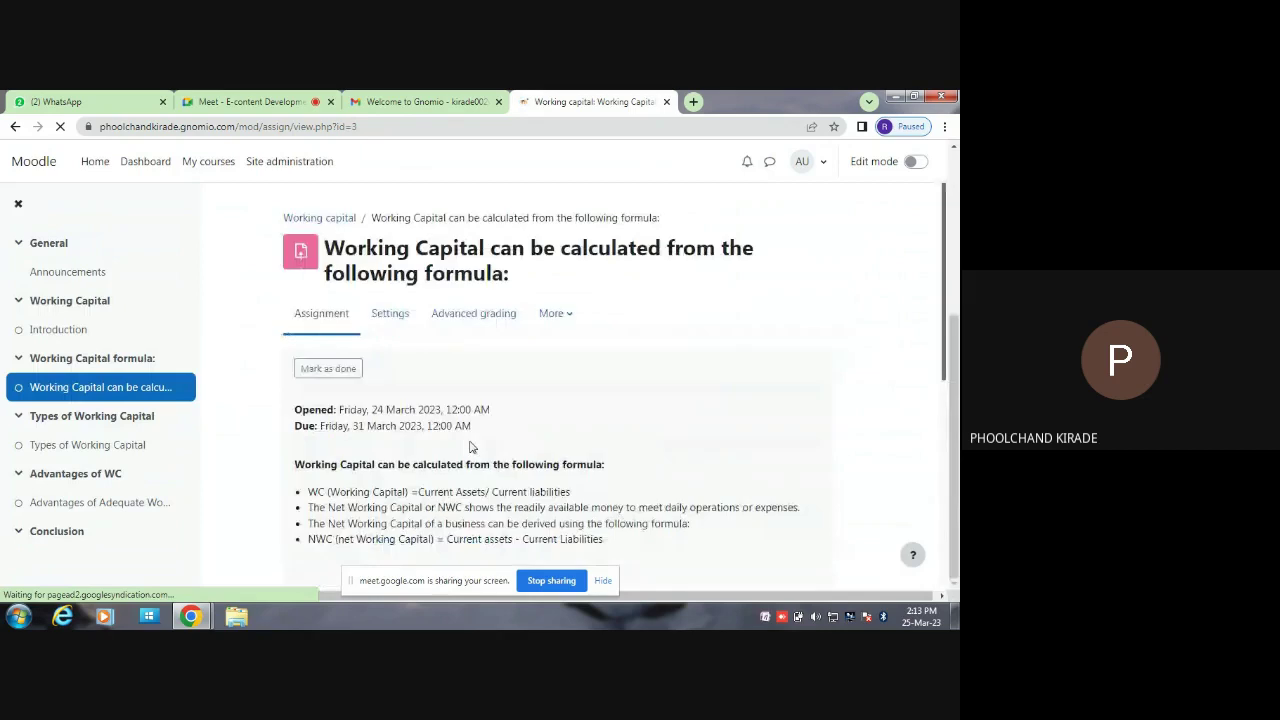
scroll(472, 447, down, 1)
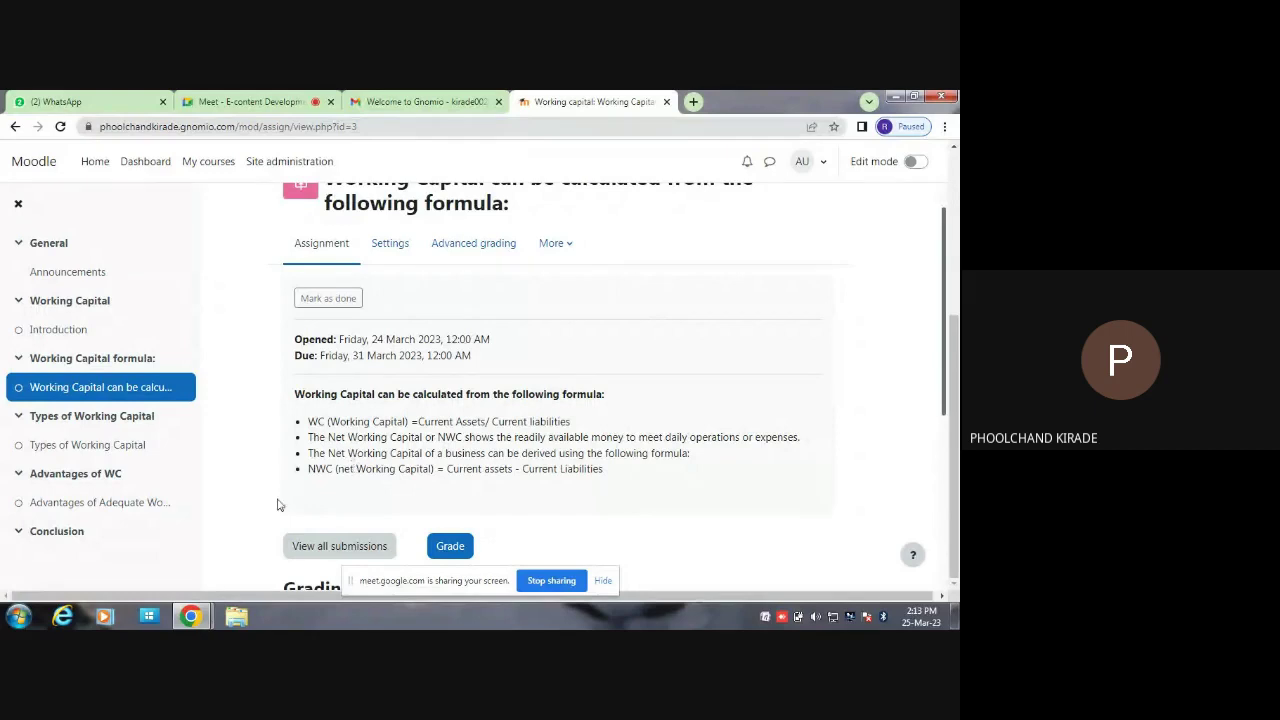
Step: Open the Types of Working Capital assignment and read the categories based on concept and time
click(110, 449)
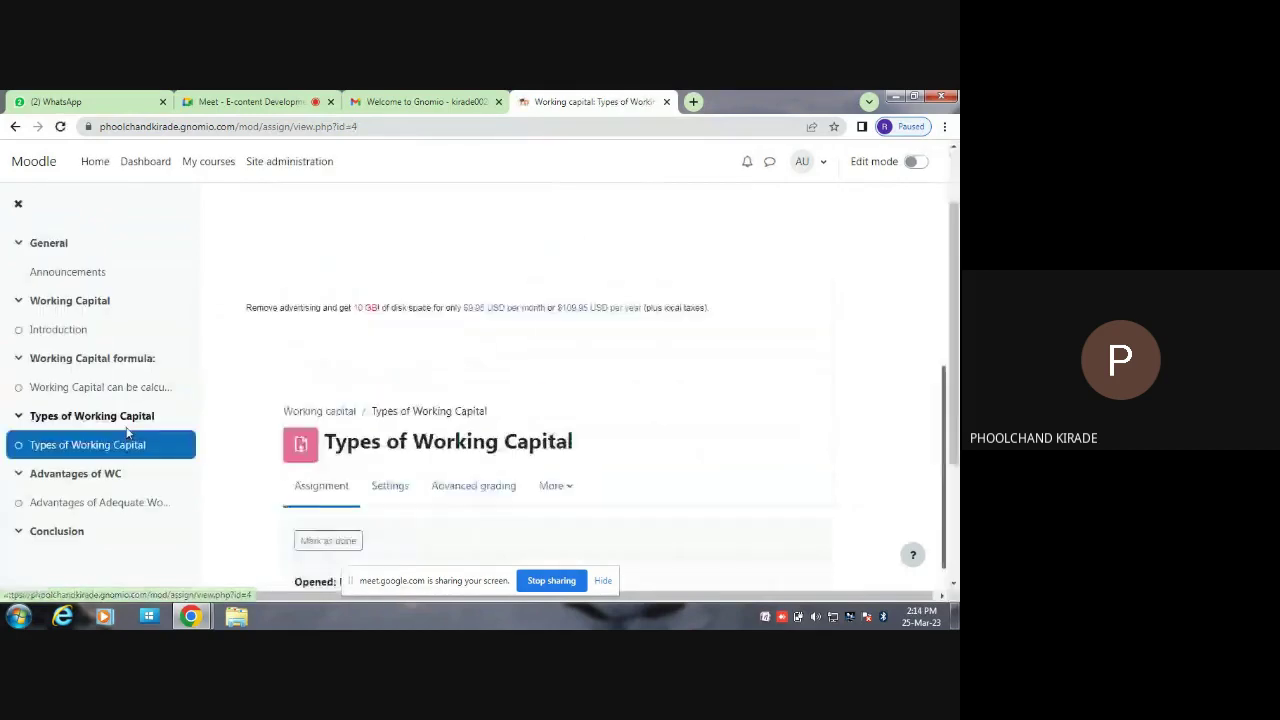
scroll(127, 430, down, 2)
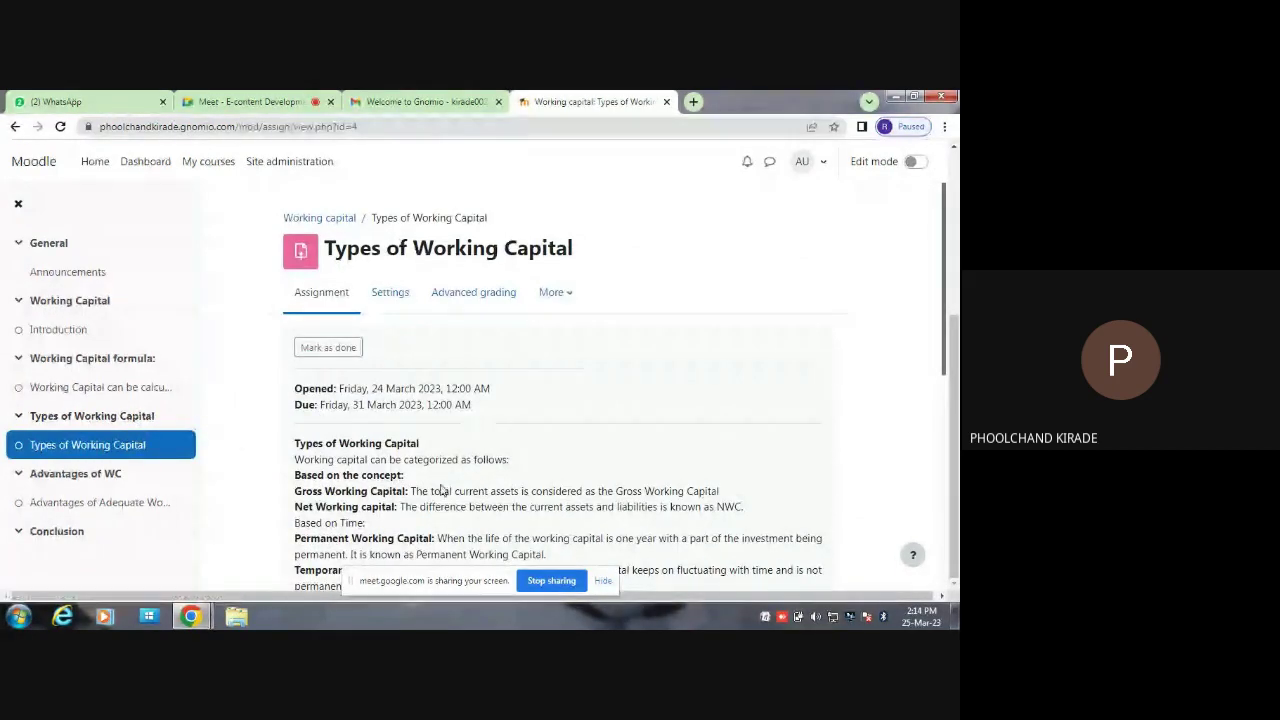
scroll(457, 507, down, 1)
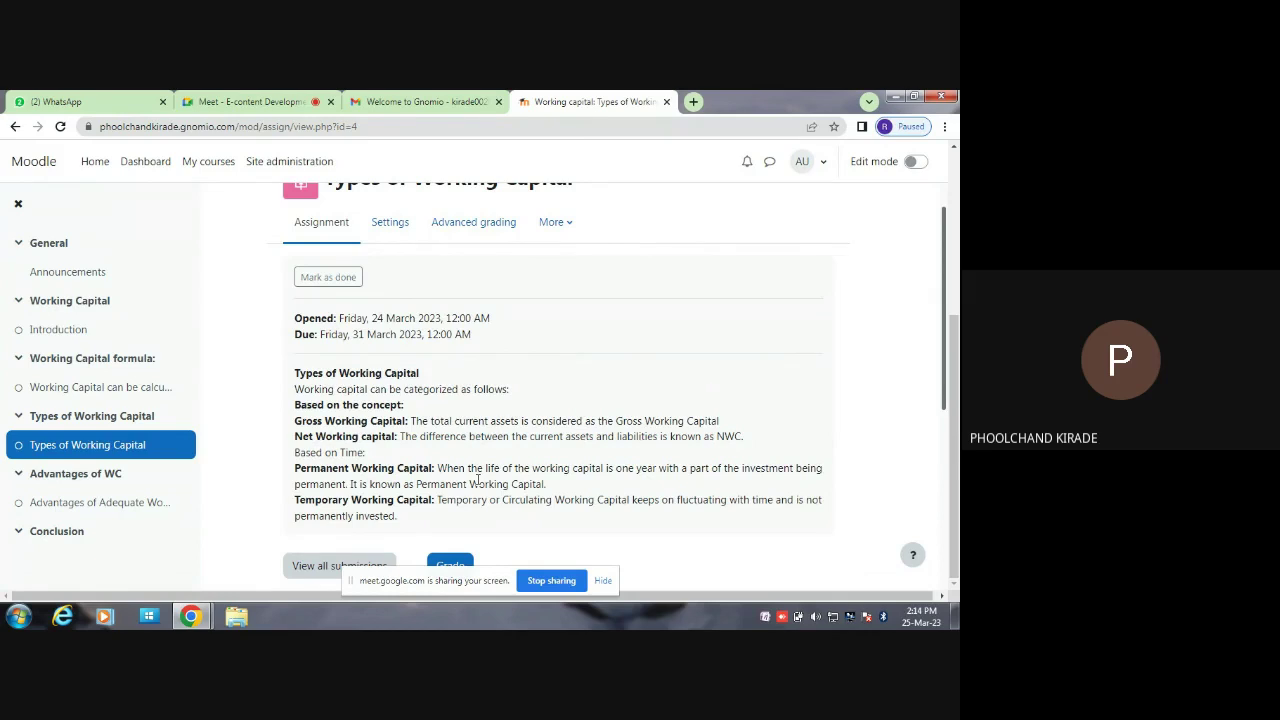
Step: Go to the Advantages of WC section and open the Advantages of Adequate Working Capital assignment at its first listed advantage
click(104, 475)
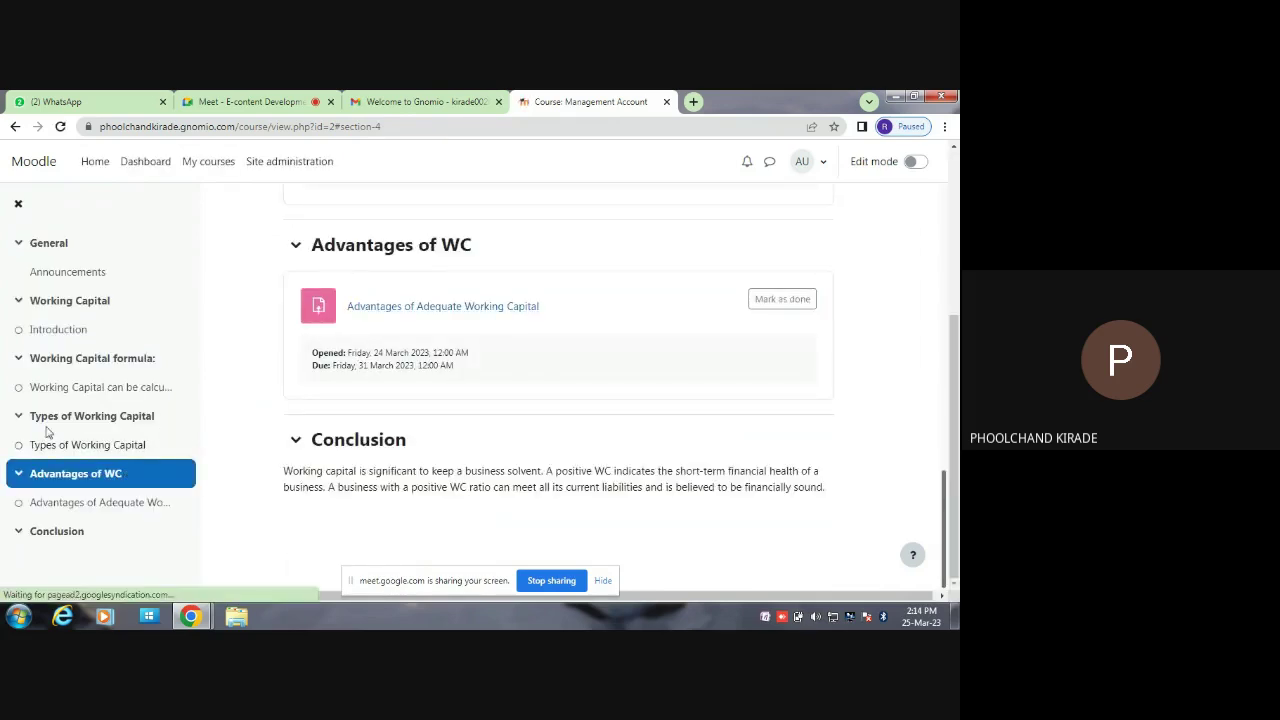
click(62, 502)
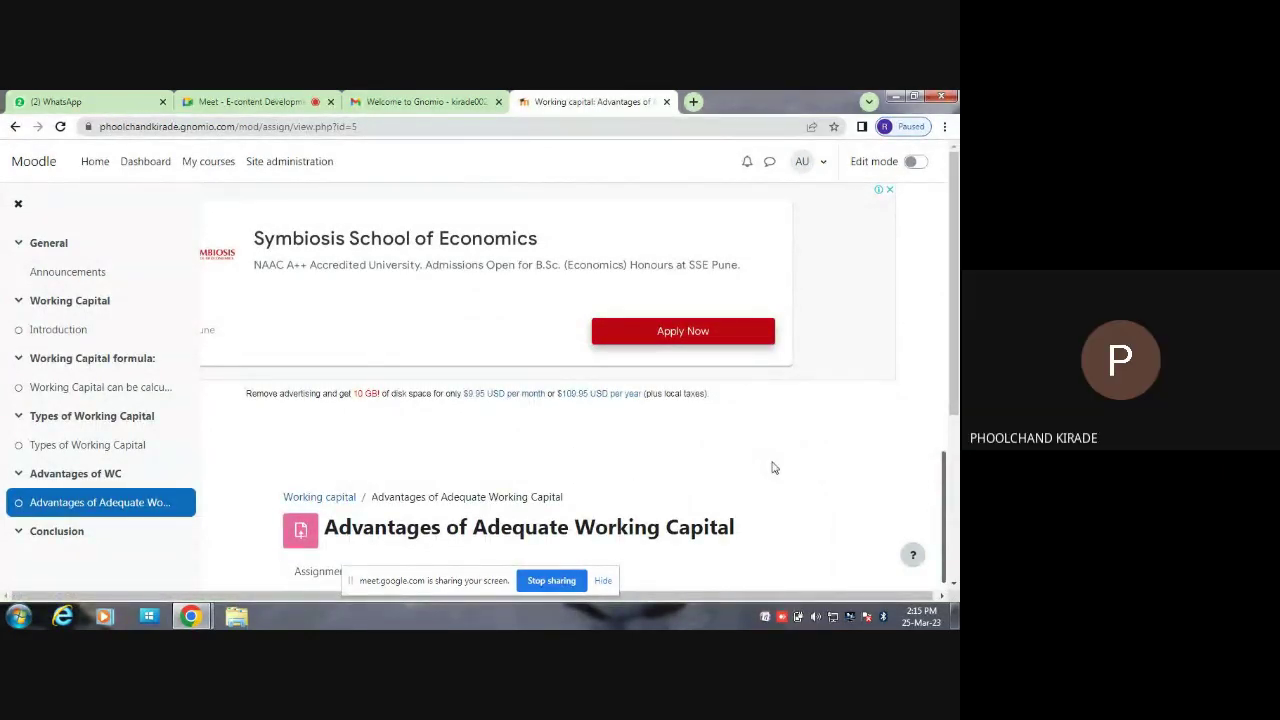
scroll(772, 468, down, 5)
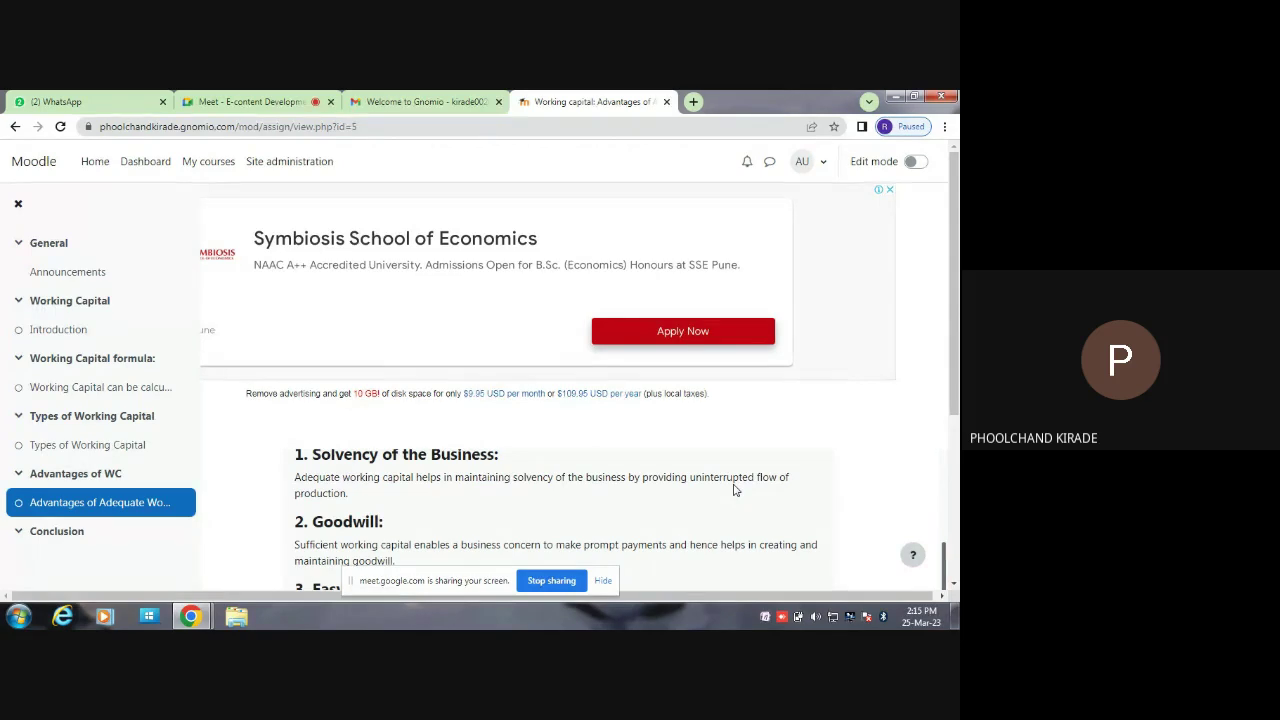
Step: Read through the numbered advantages of adequate working capital, from Goodwill to Ability to Face Crisis
scroll(733, 489, down, 1)
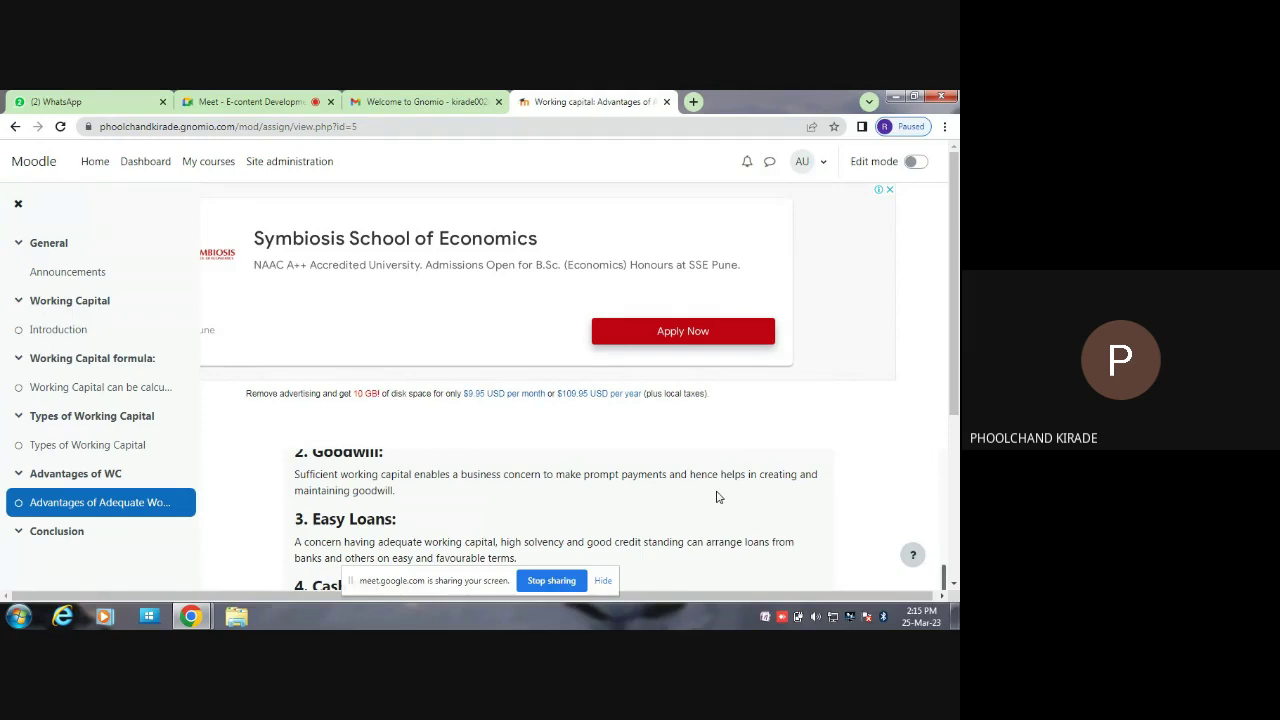
scroll(716, 497, down, 1)
scroll(714, 497, up, 1)
scroll(714, 497, down, 1)
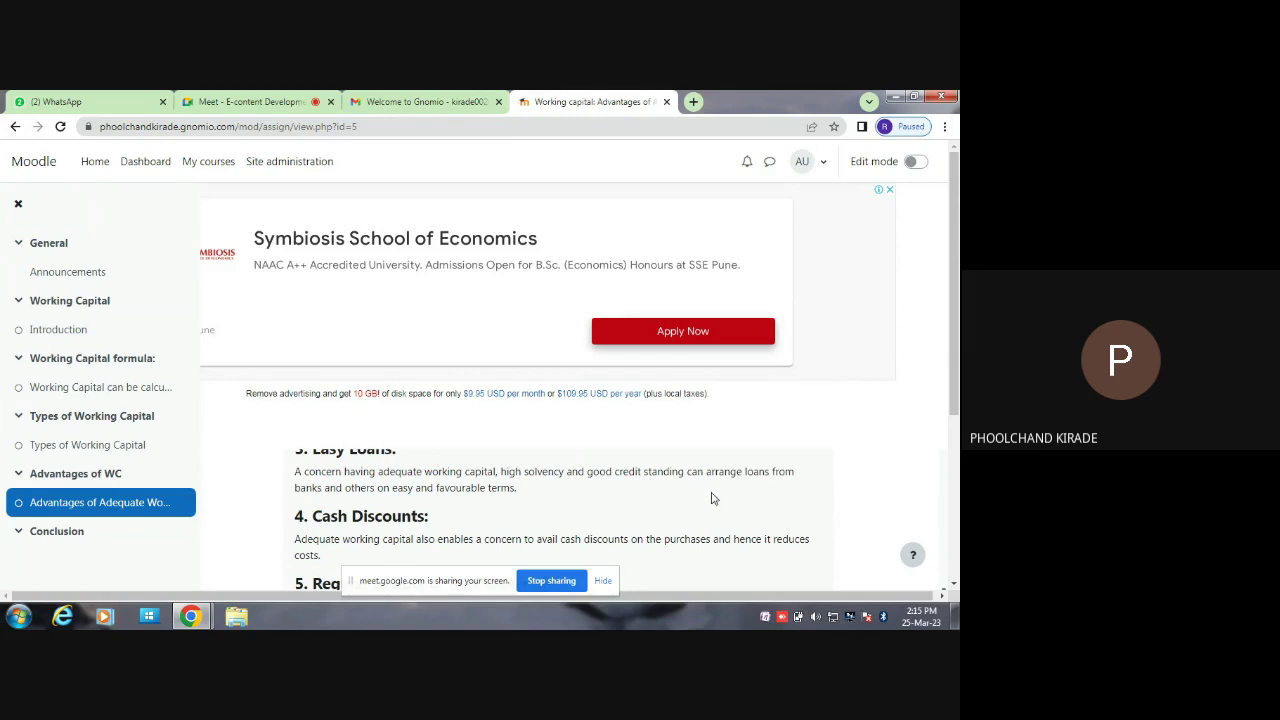
scroll(712, 498, down, 1)
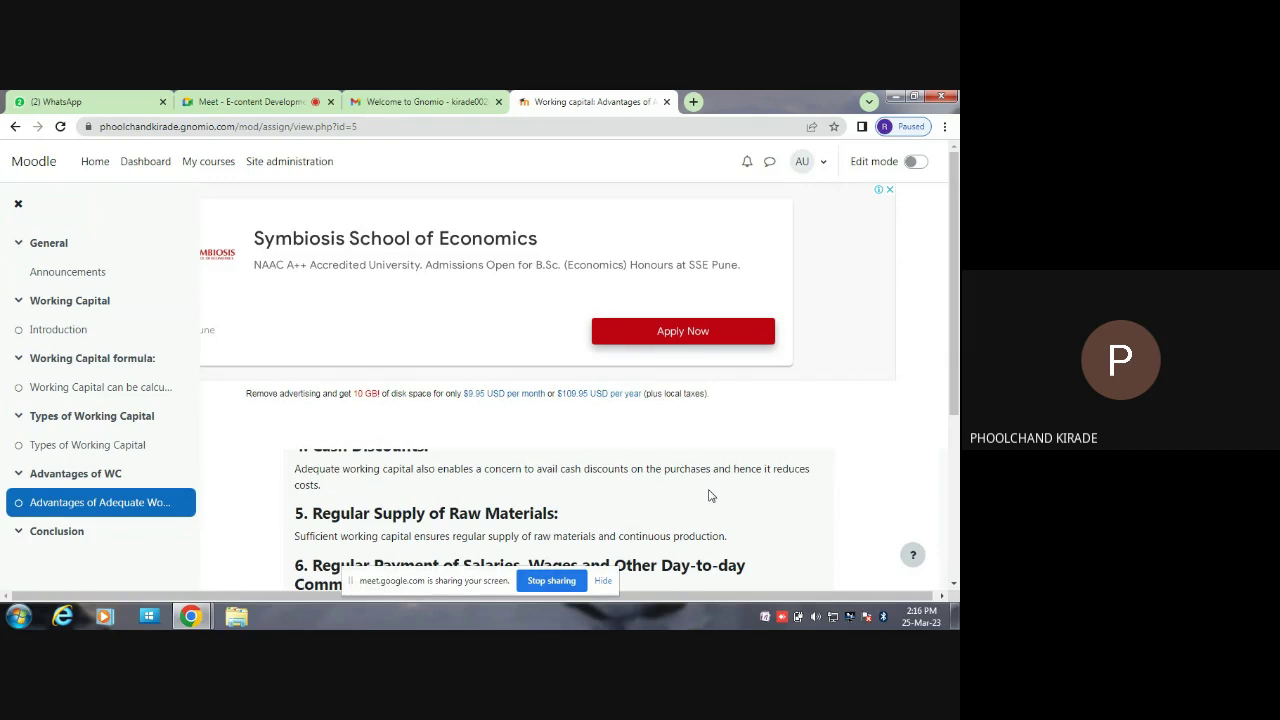
scroll(709, 495, down, 1)
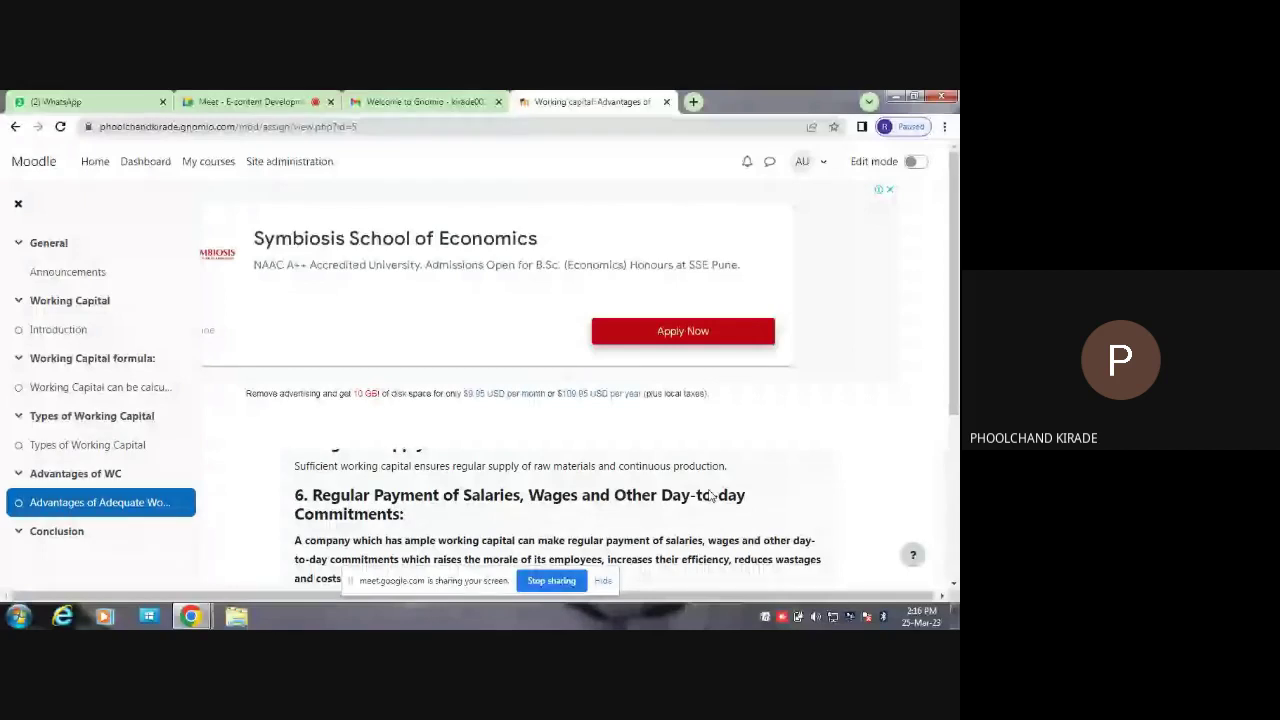
scroll(710, 492, down, 1)
scroll(710, 490, down, 1)
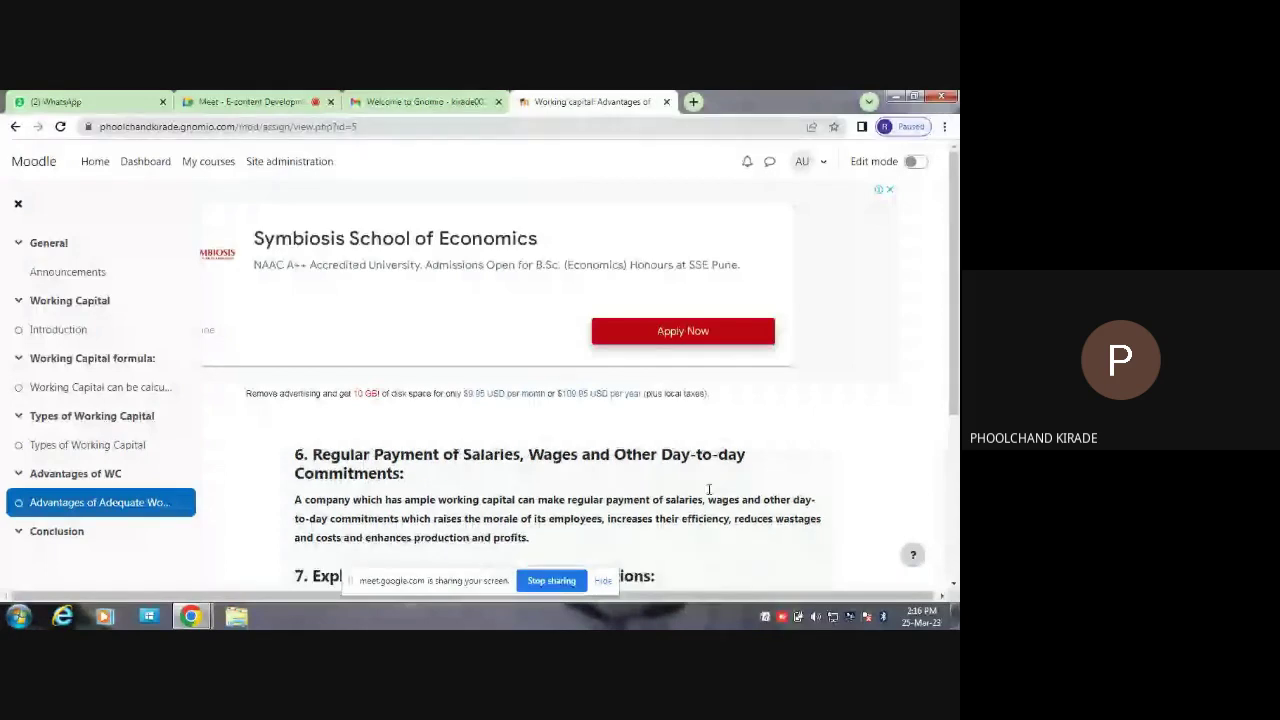
scroll(709, 489, up, 1)
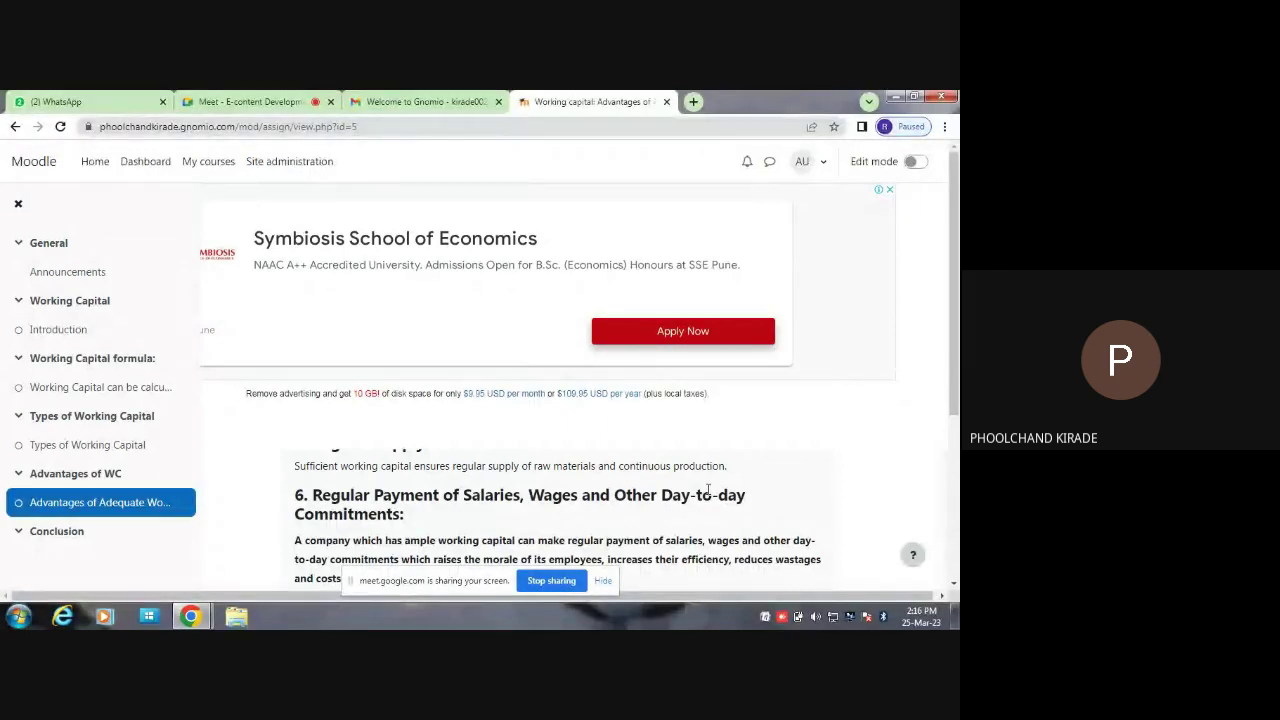
scroll(708, 489, down, 1)
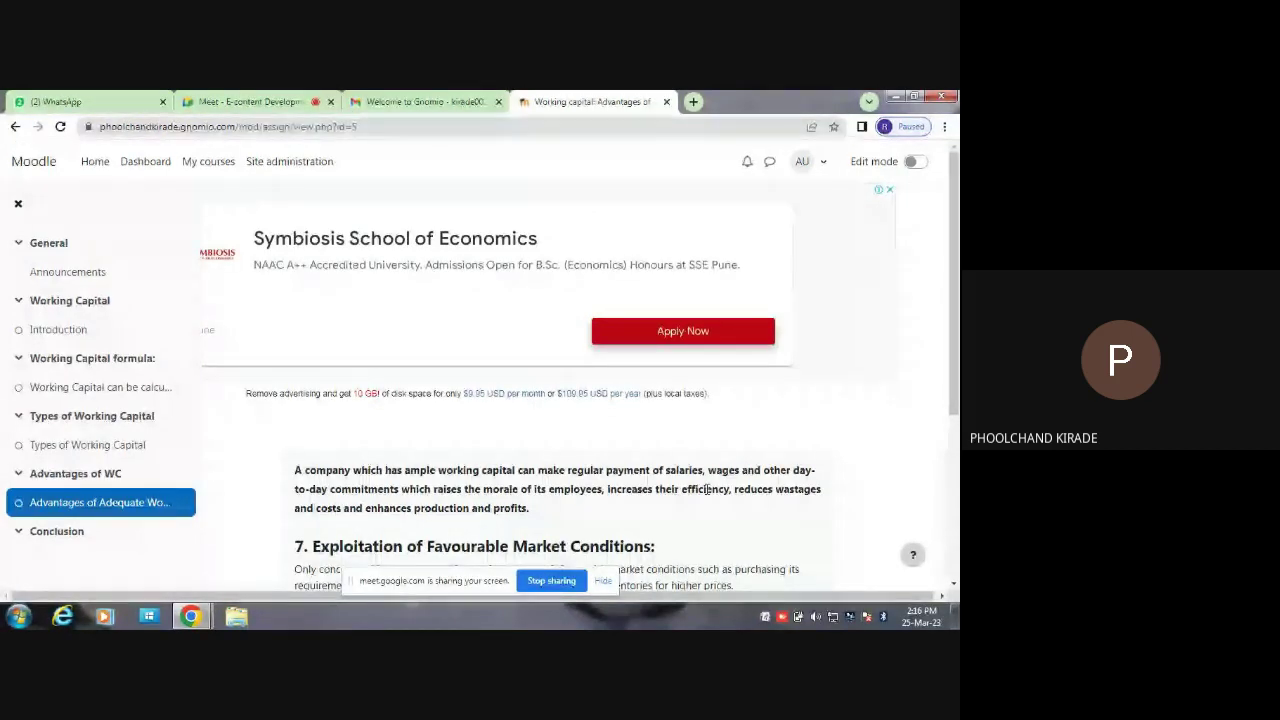
scroll(706, 489, down, 1)
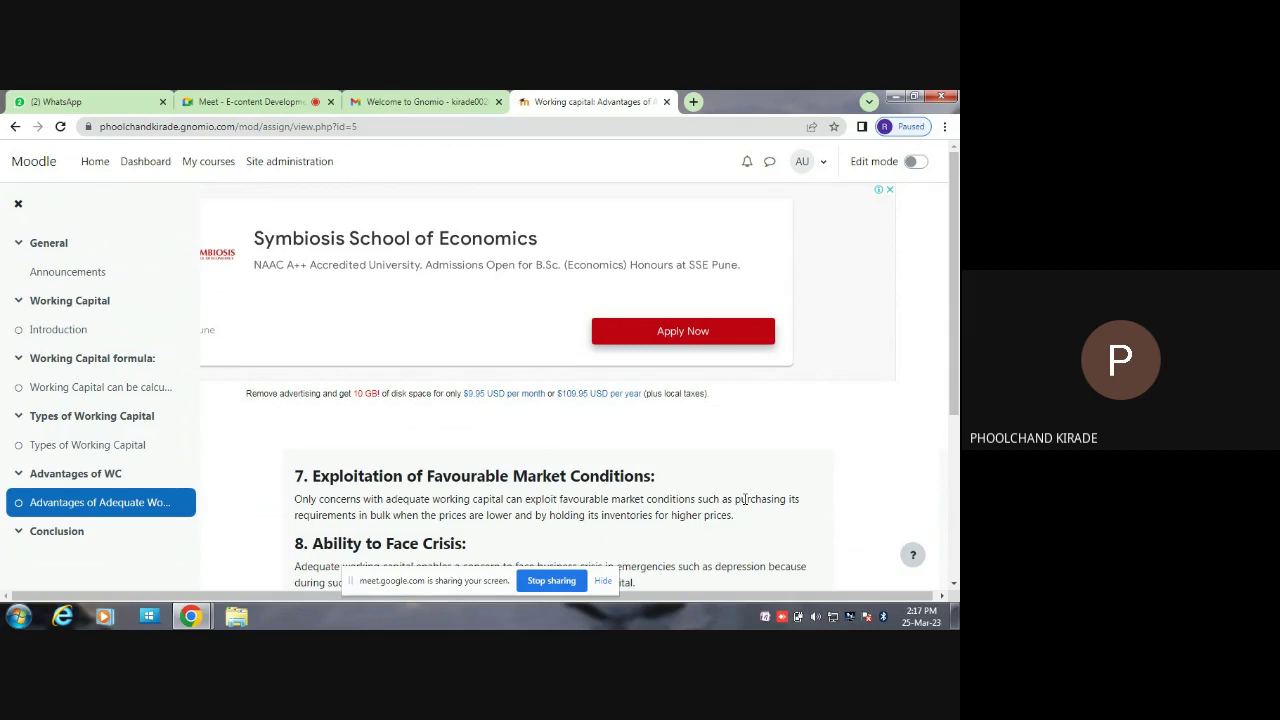
scroll(744, 498, down, 1)
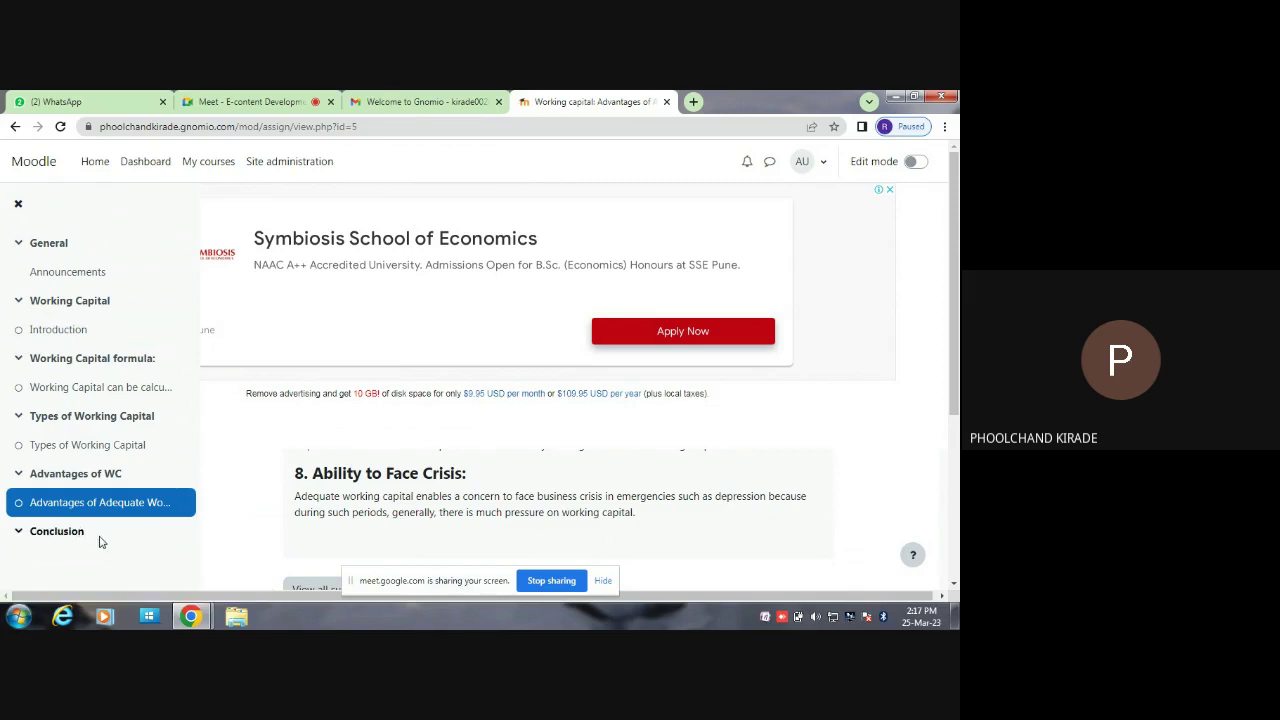
Step: Leave the advantages assignment and show the Conclusion section of the working capital course
scroll(85, 555, down, 2)
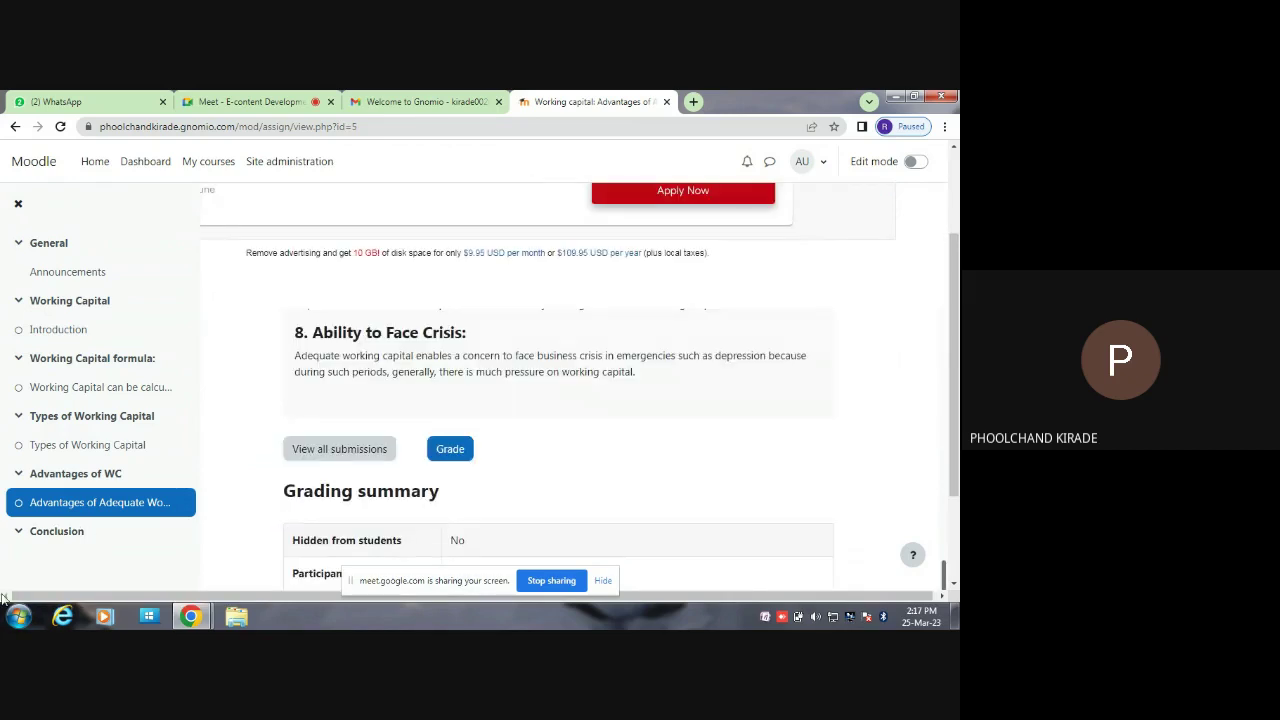
click(55, 531)
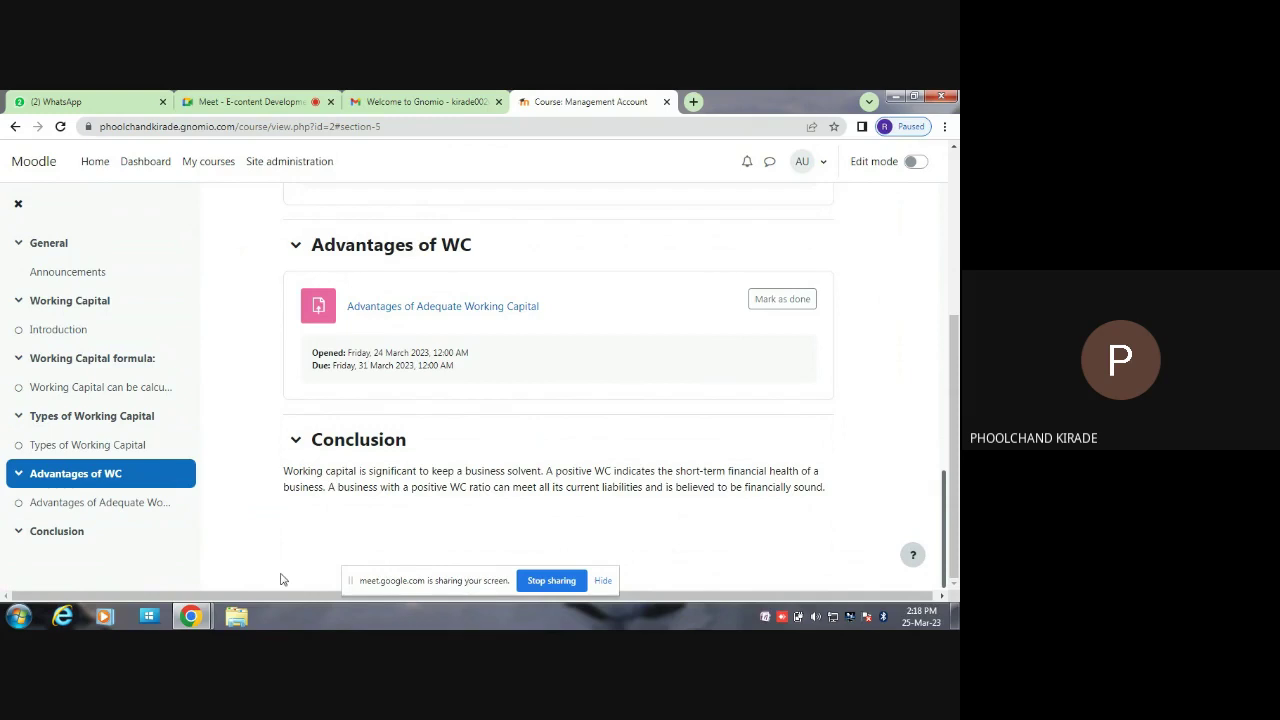
Step: Switch to the Google Meet call and stop sharing the screen
click(250, 101)
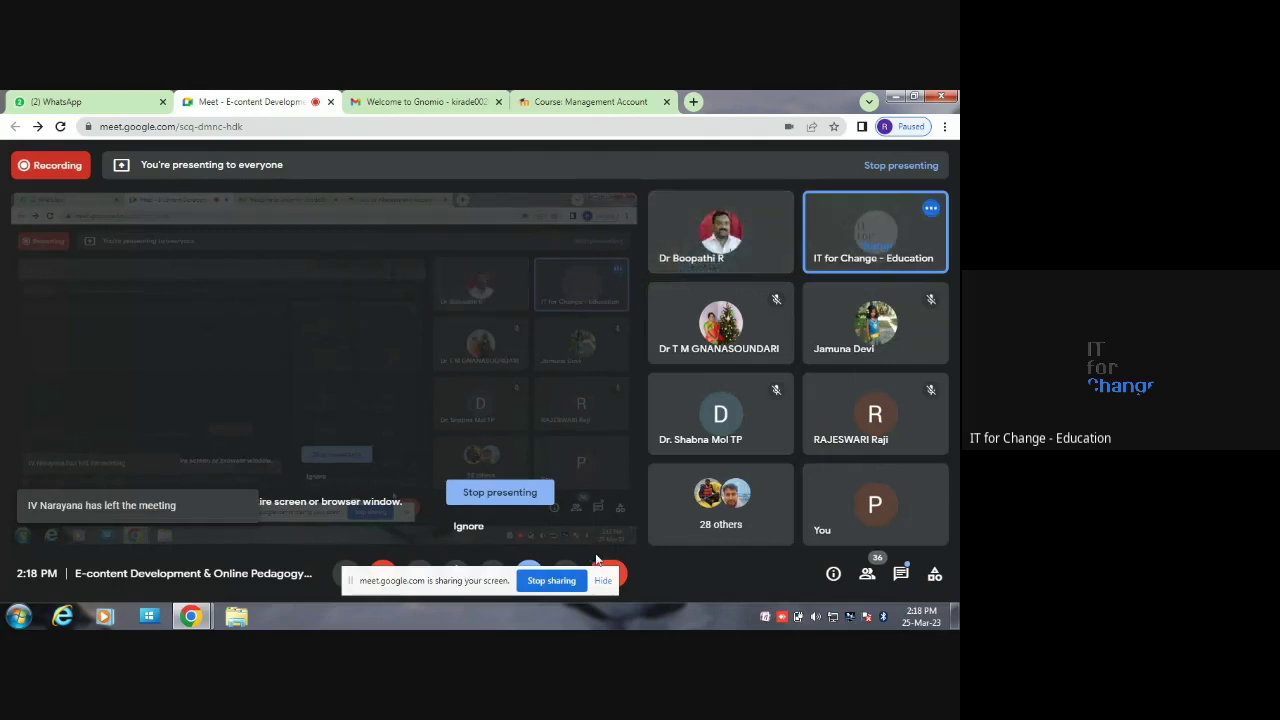
mouse_move(407, 106)
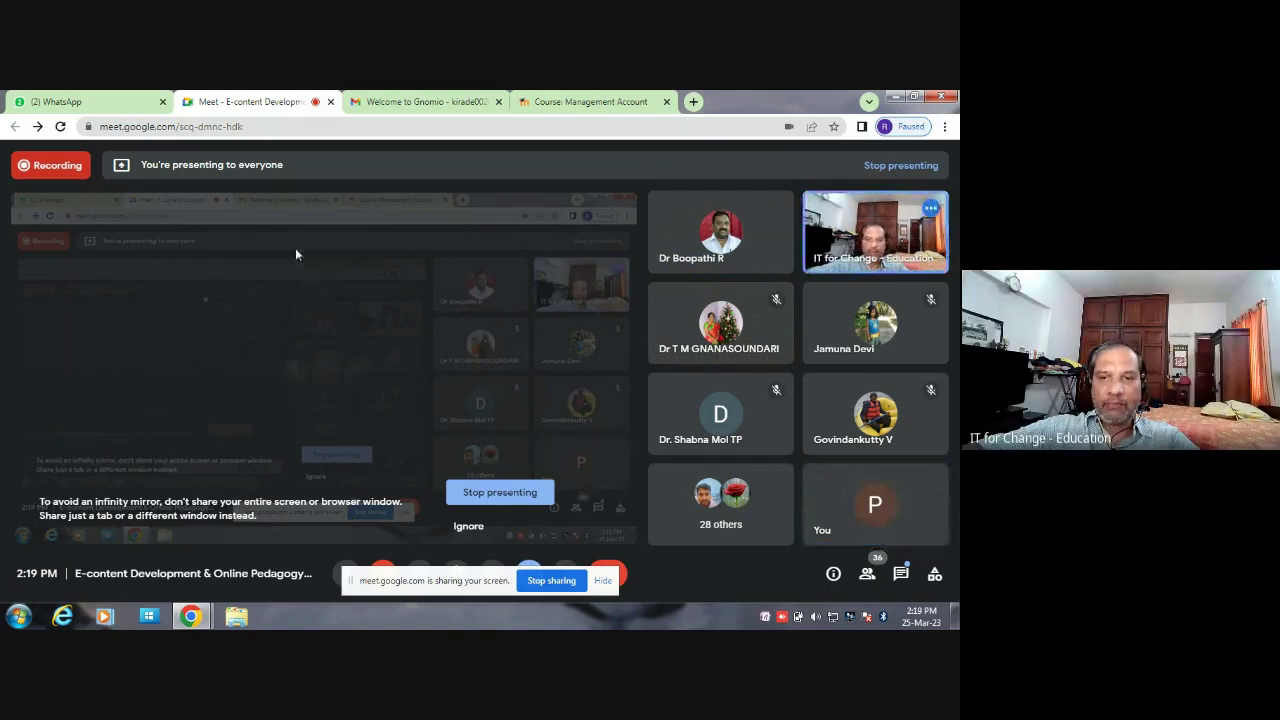
click(551, 581)
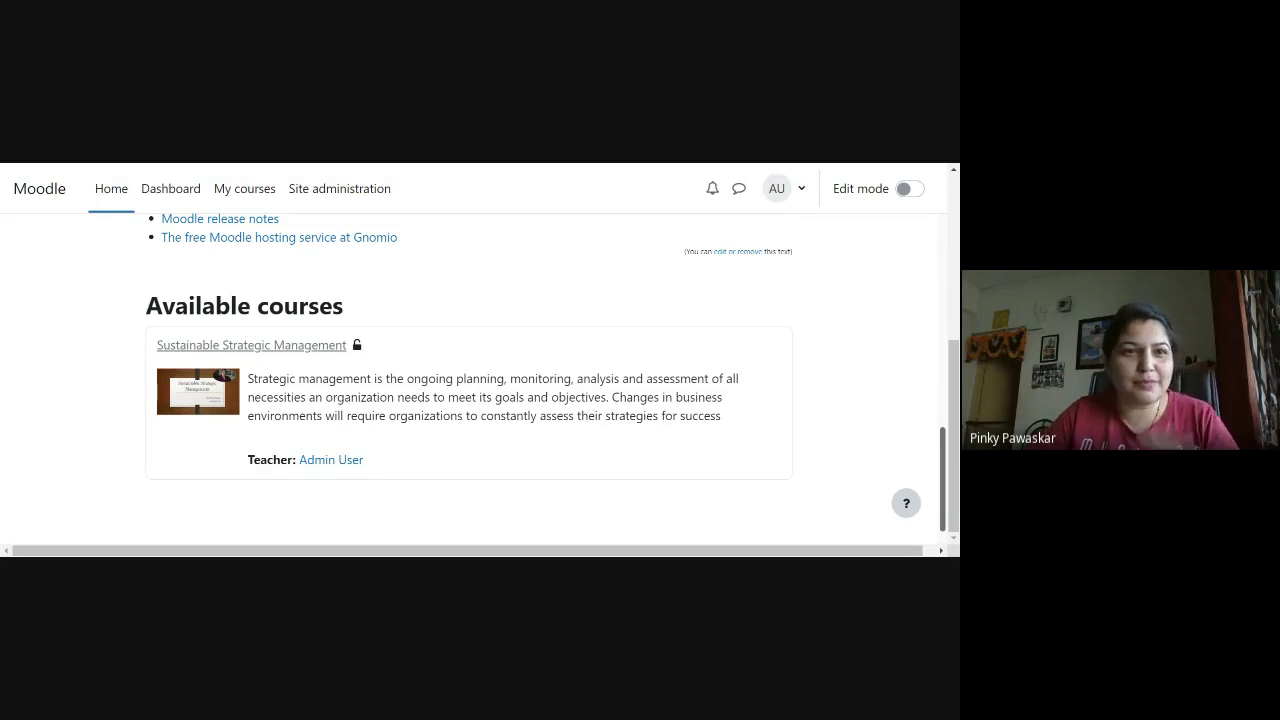
Step: Open the Sustainable Strategic Management course from the available courses and look over its structure outline and topic sections
click(251, 352)
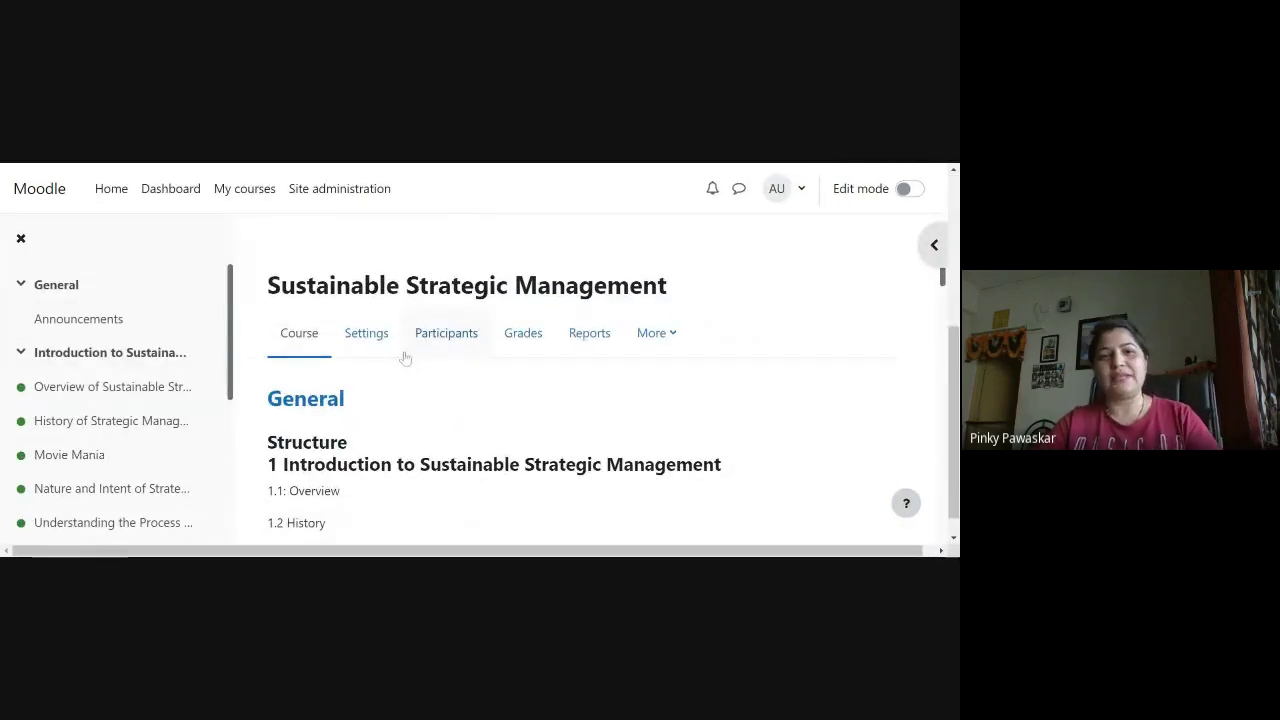
scroll(405, 358, down, 5)
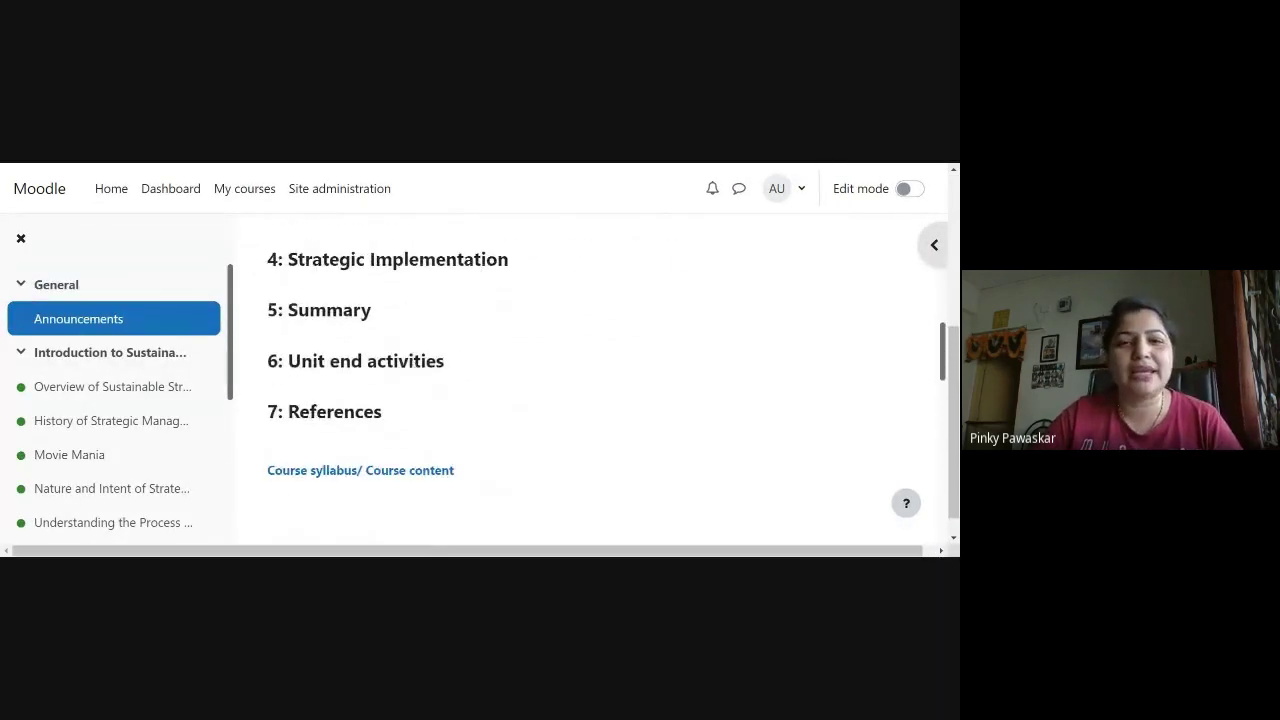
scroll(408, 366, down, 10)
scroll(410, 365, down, 3)
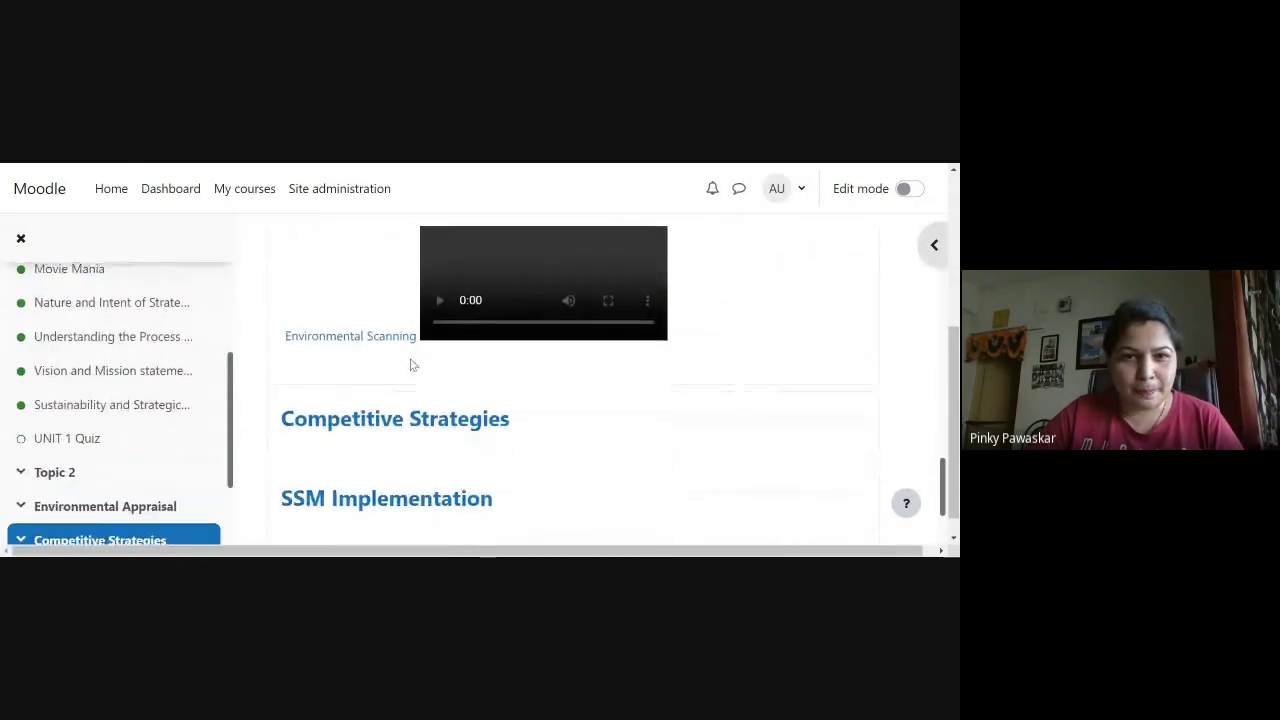
scroll(410, 365, up, 15)
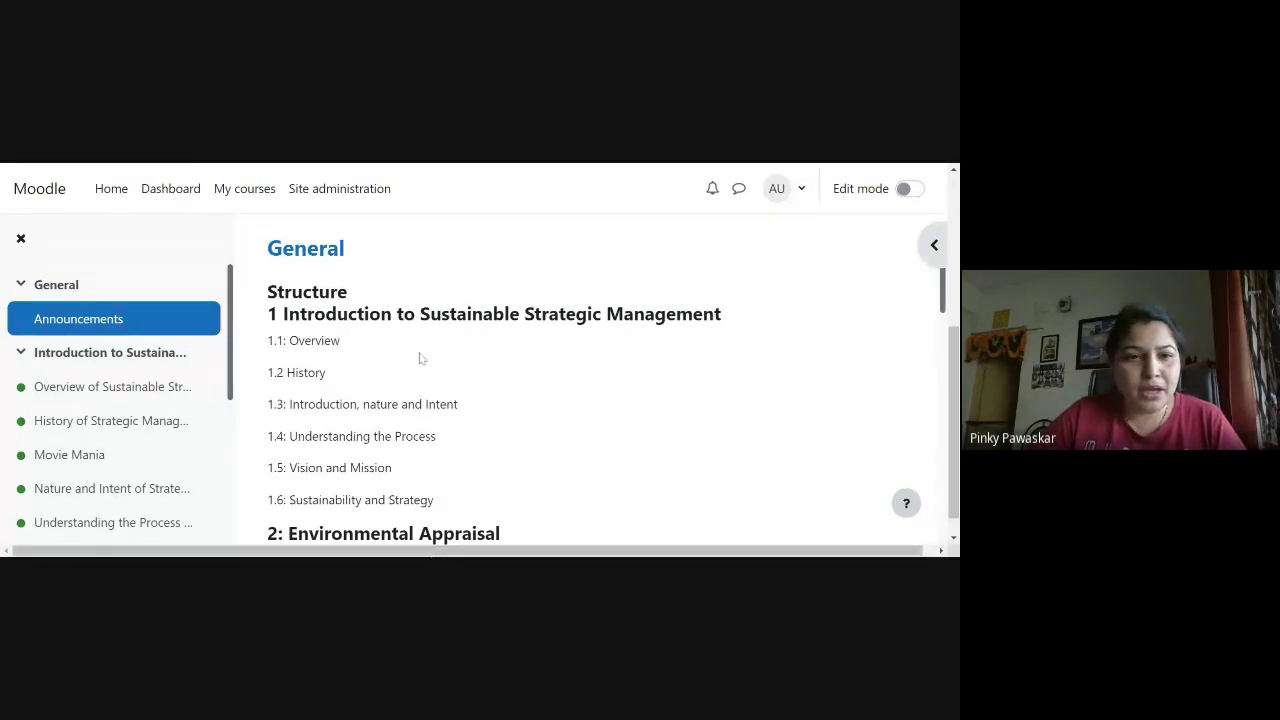
scroll(405, 331, down, 10)
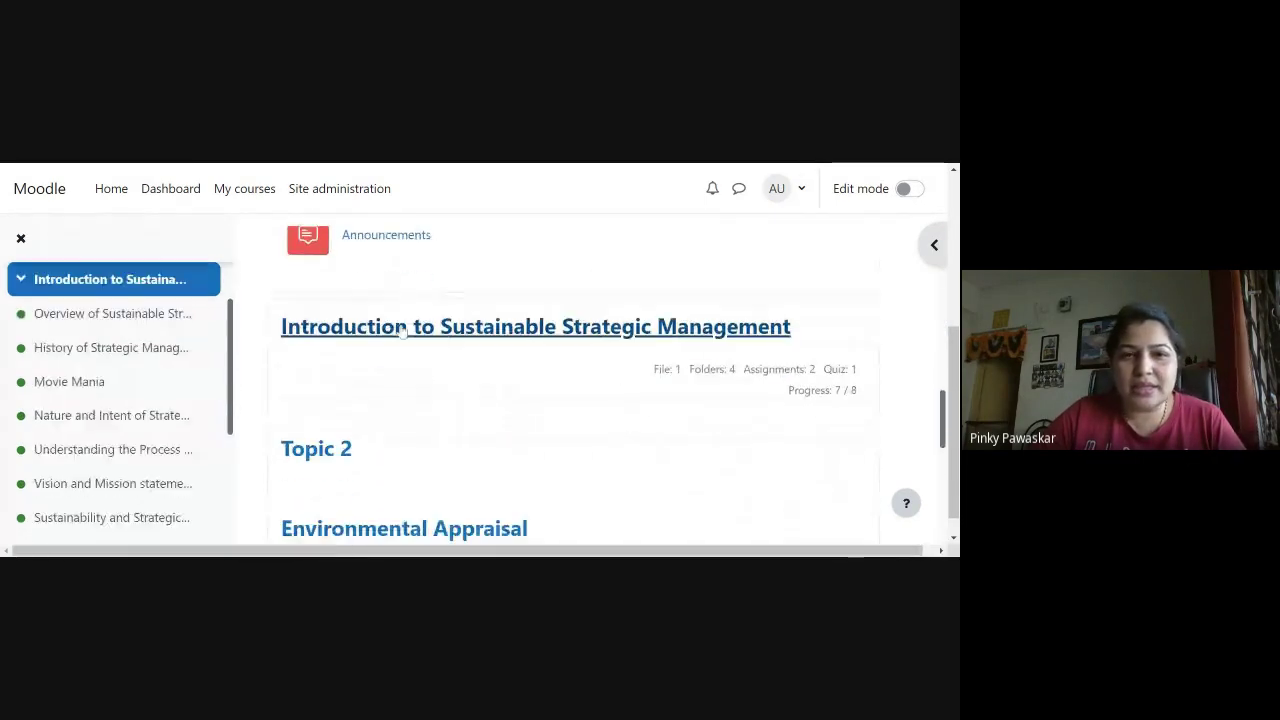
scroll(398, 319, up, 2)
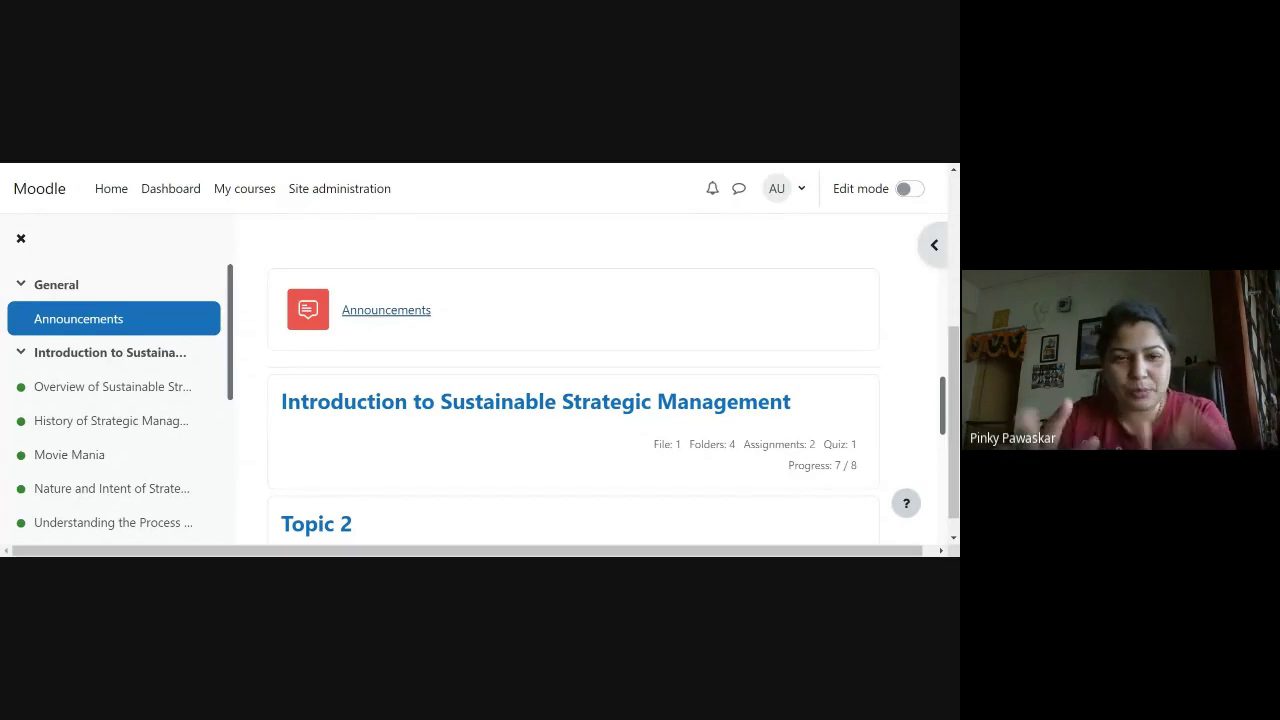
Step: Open the course's Announcements forum and show its discussion list
click(397, 307)
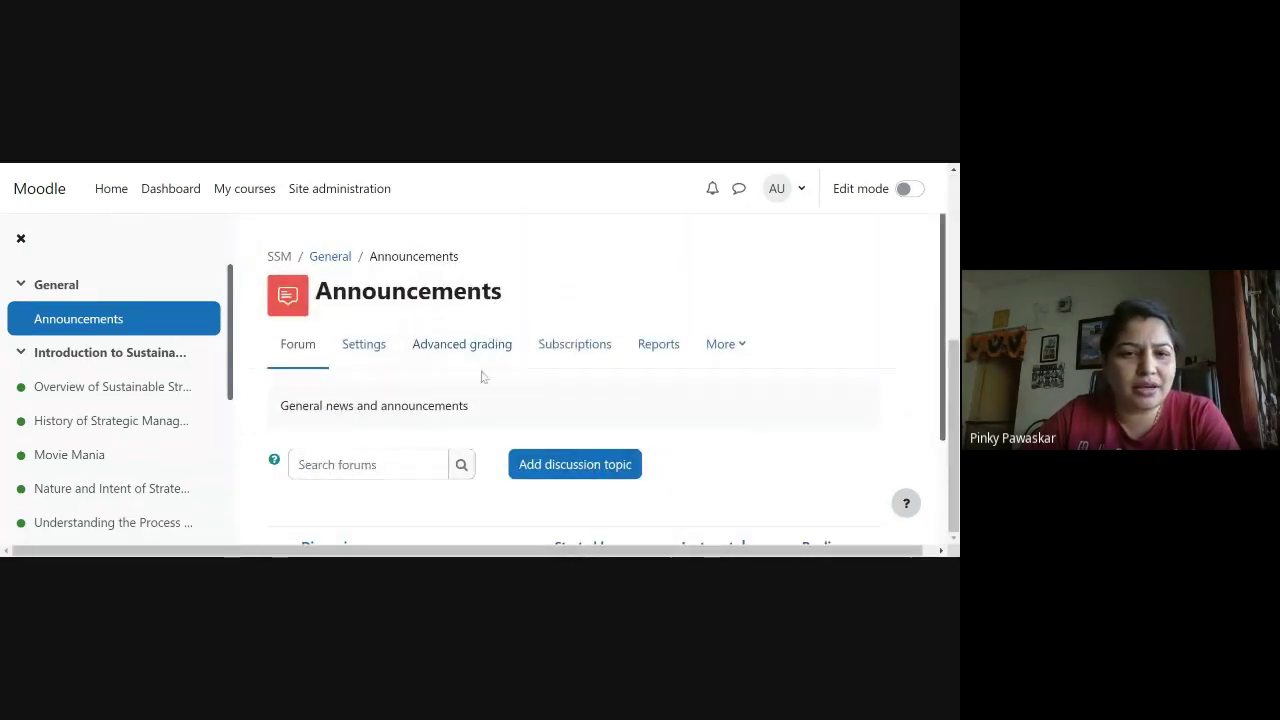
scroll(481, 376, down, 3)
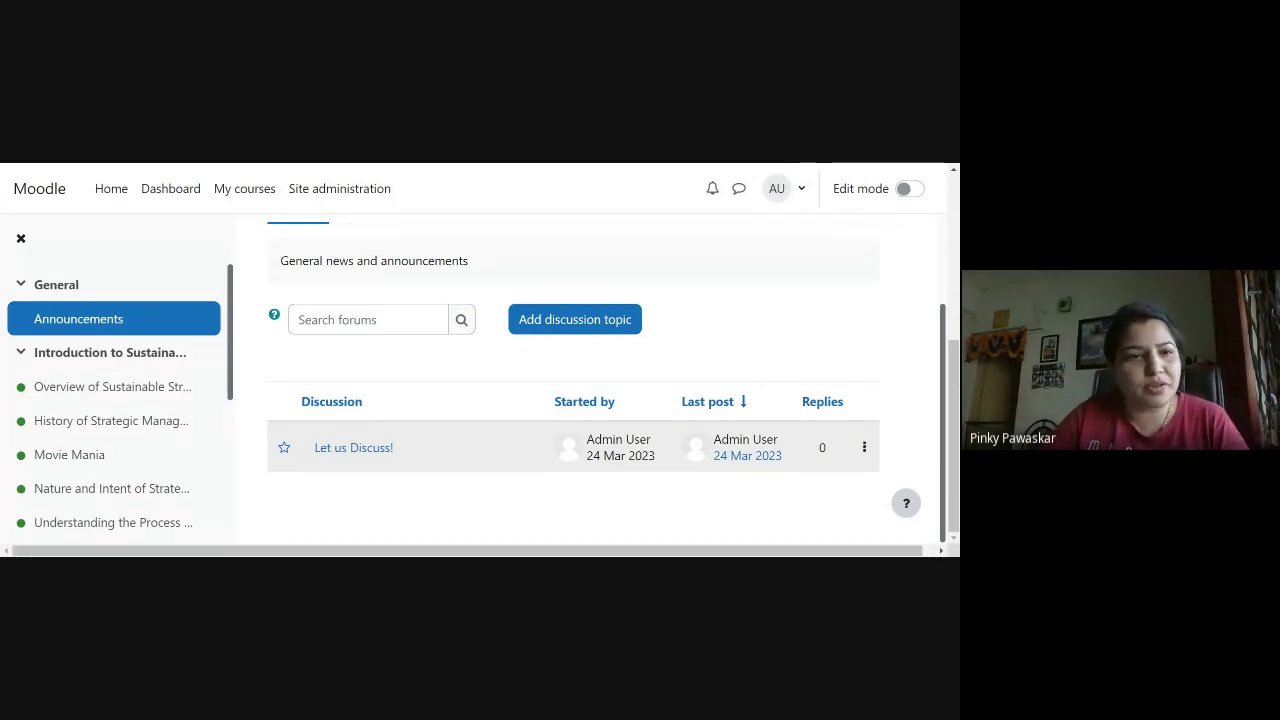
Step: Return to the Introduction to Sustainable Strategic Management section and examine the course structure outline and the overview mind map
click(139, 356)
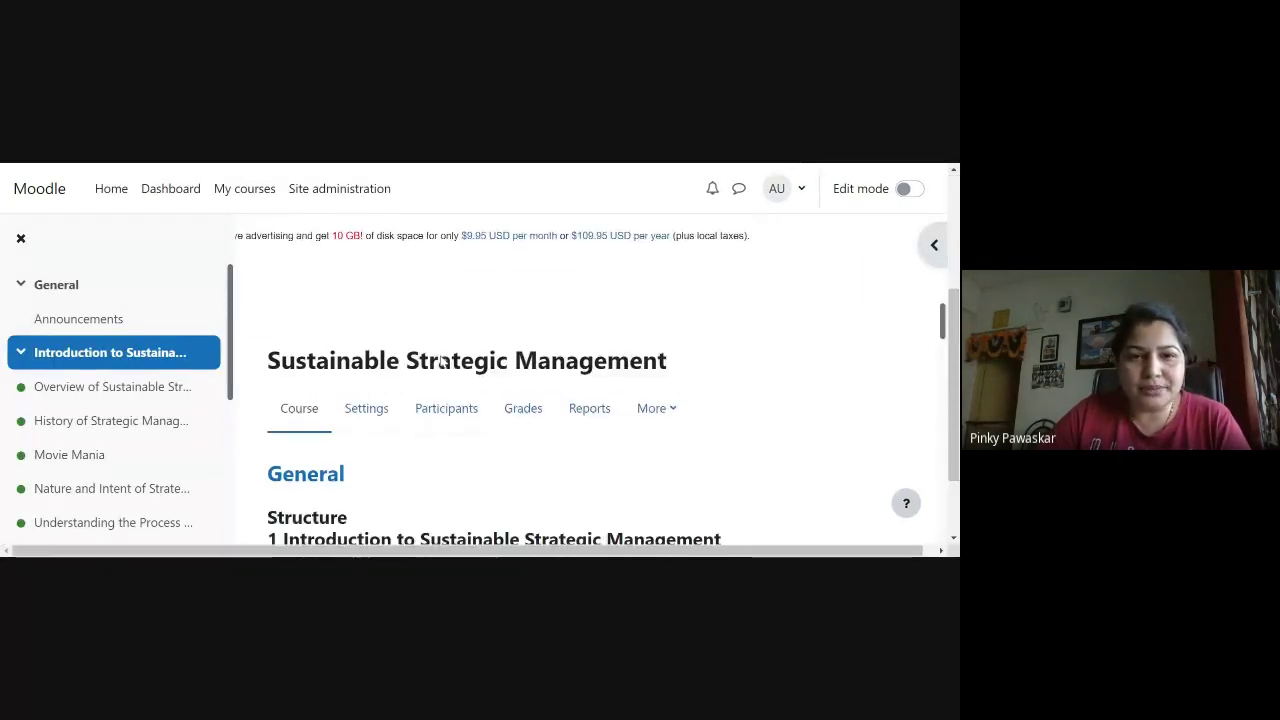
scroll(440, 362, down, 3)
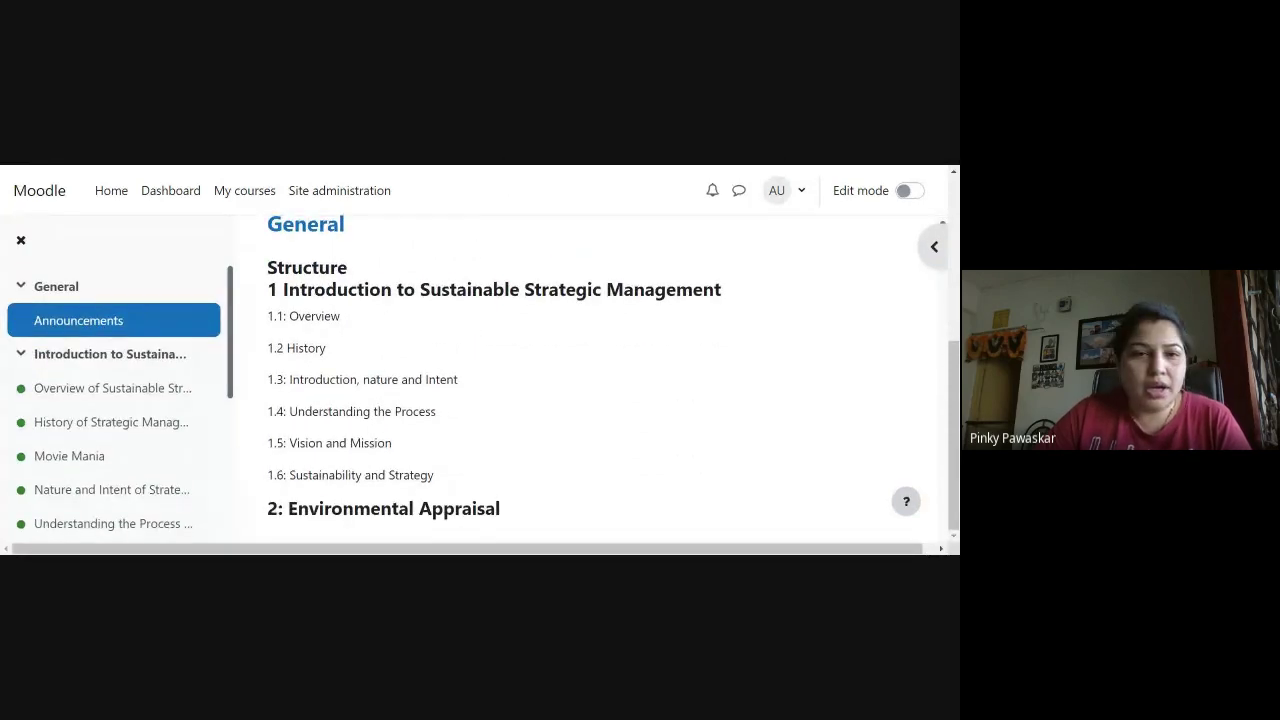
scroll(502, 380, down, 1)
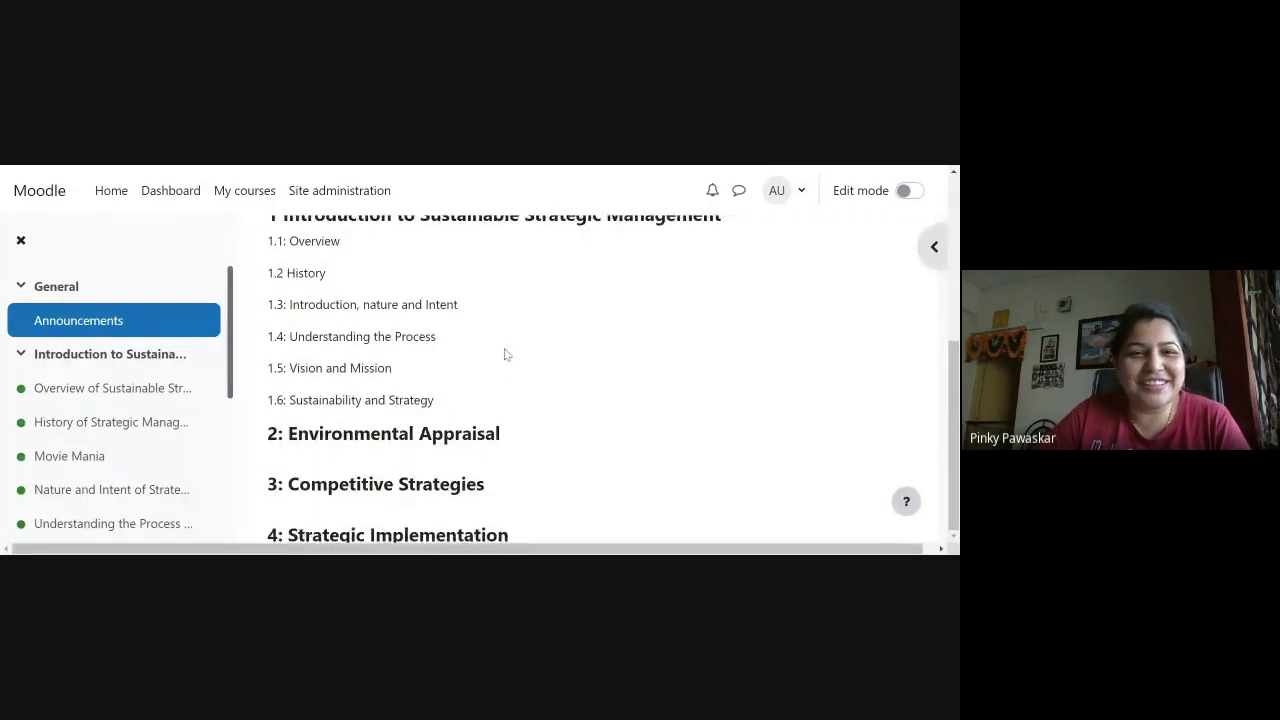
scroll(506, 352, up, 1)
scroll(506, 355, down, 3)
scroll(471, 362, down, 4)
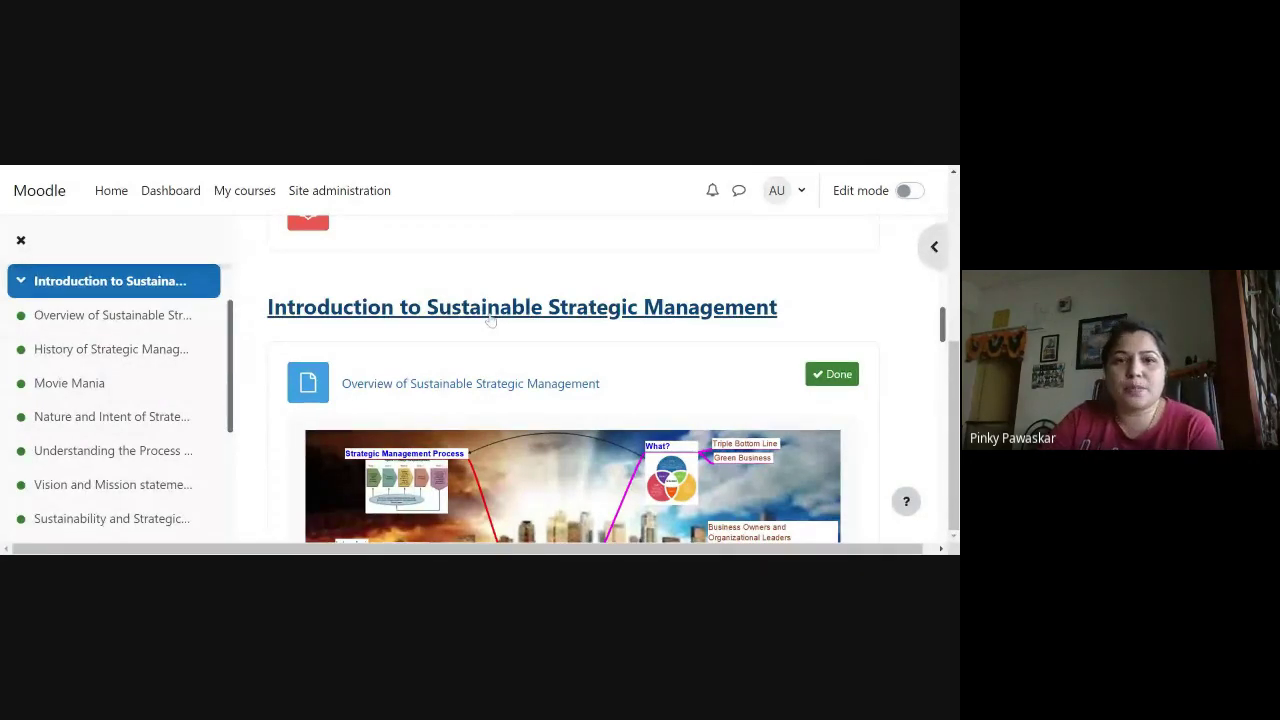
scroll(490, 318, down, 3)
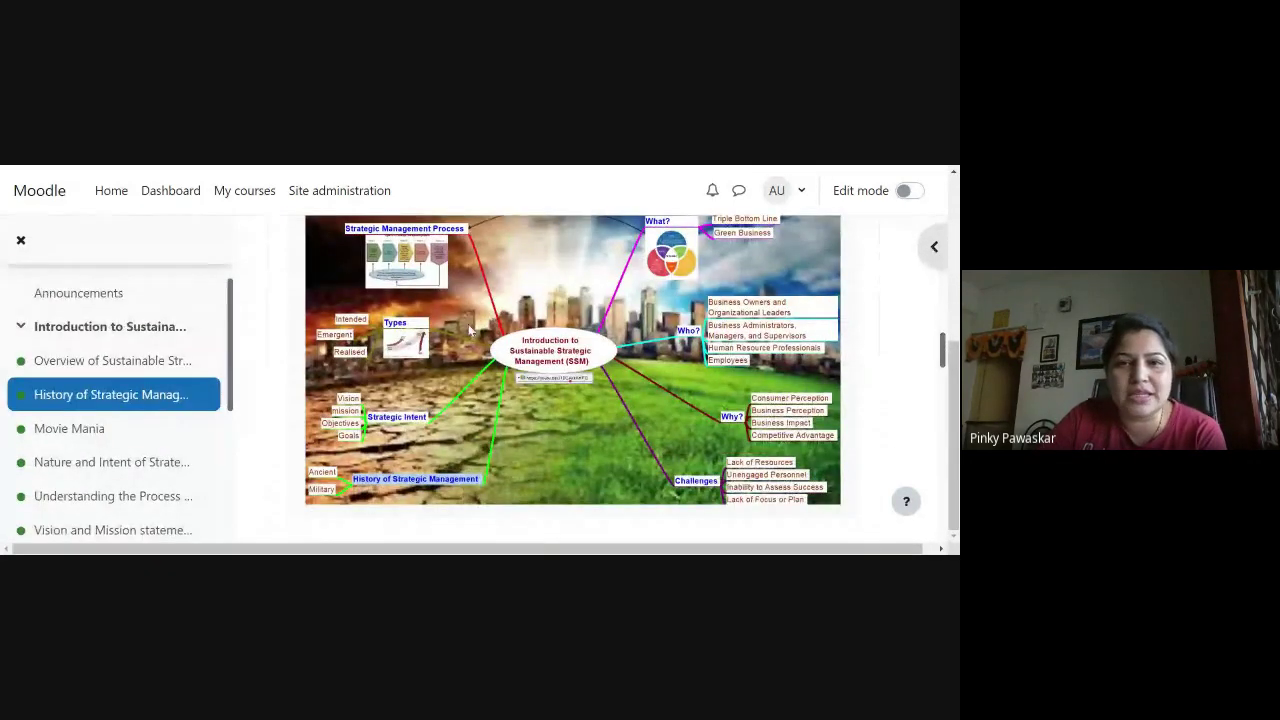
scroll(469, 330, up, 1)
scroll(565, 342, down, 1)
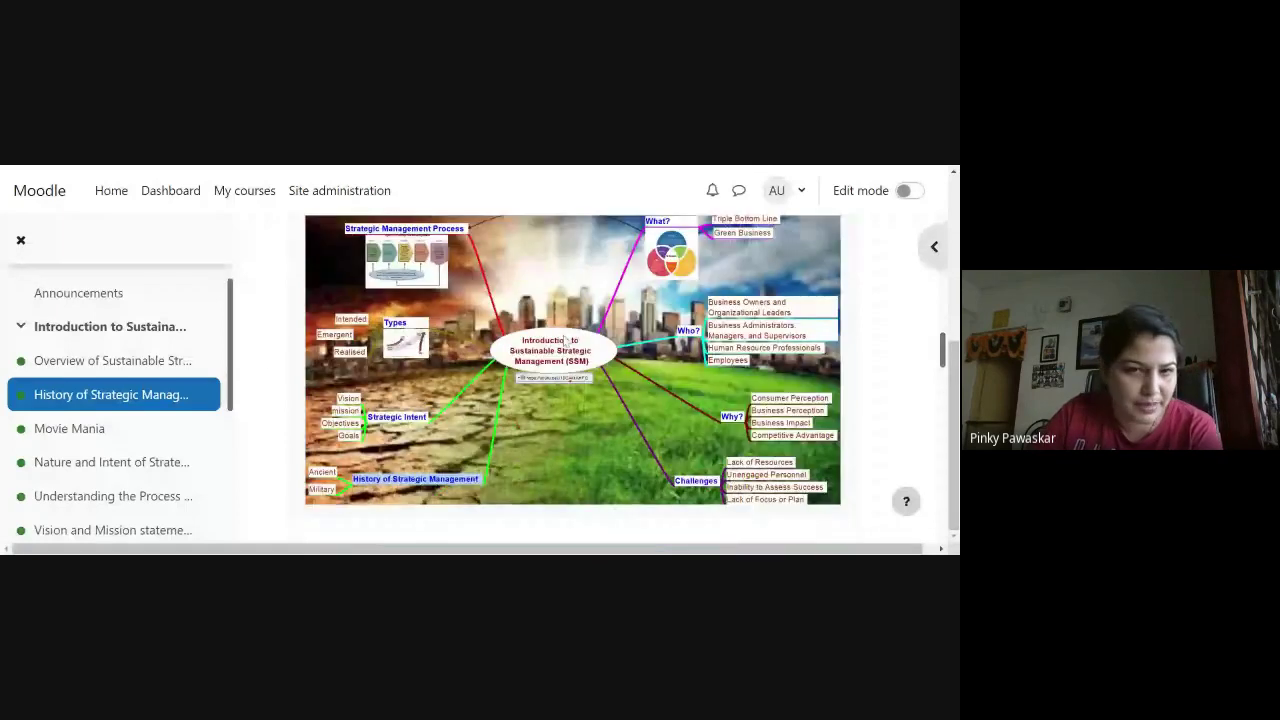
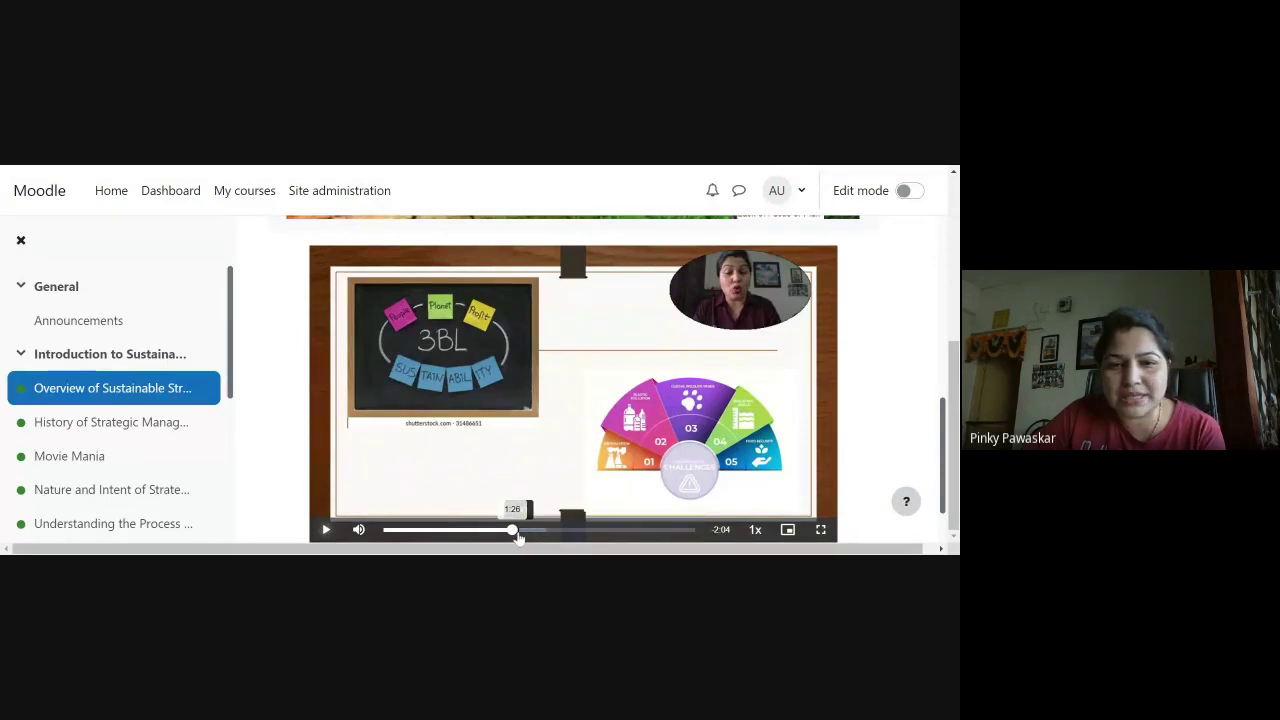
Step: Play the Overview of Sustainable Strategic Management video, skip forward through it in stages to 3:15, and pause it
click(327, 530)
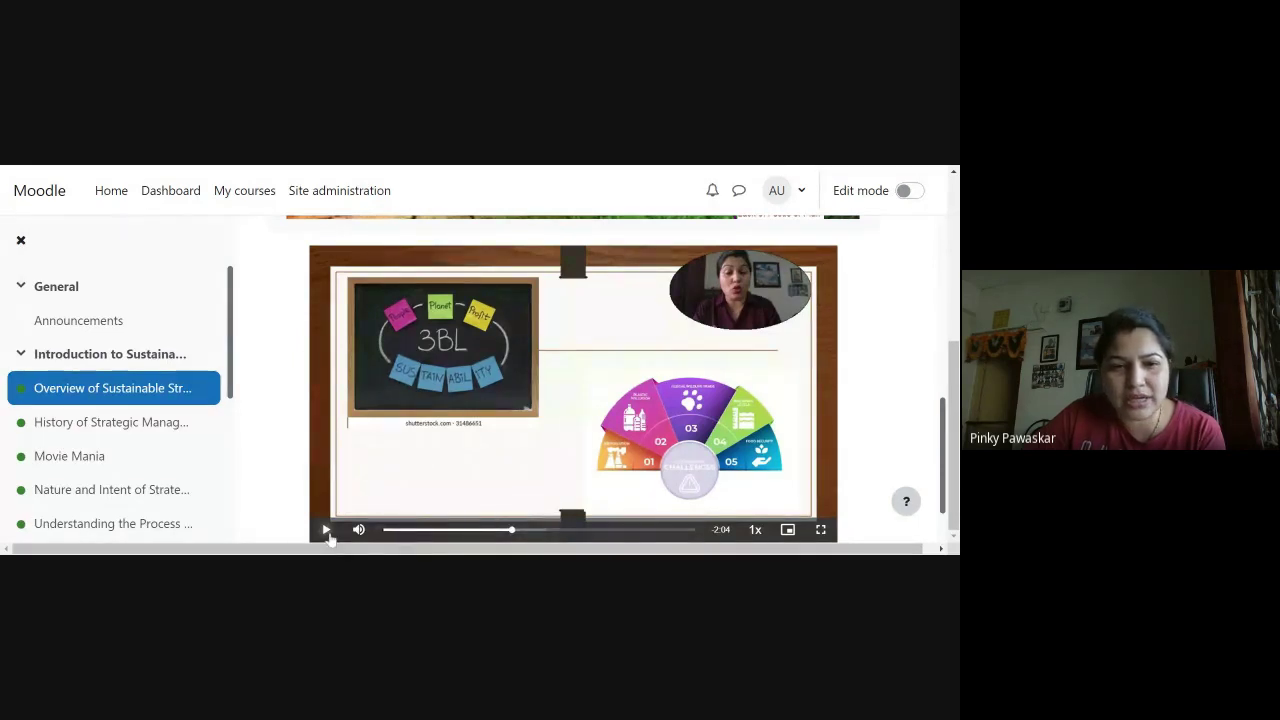
click(556, 530)
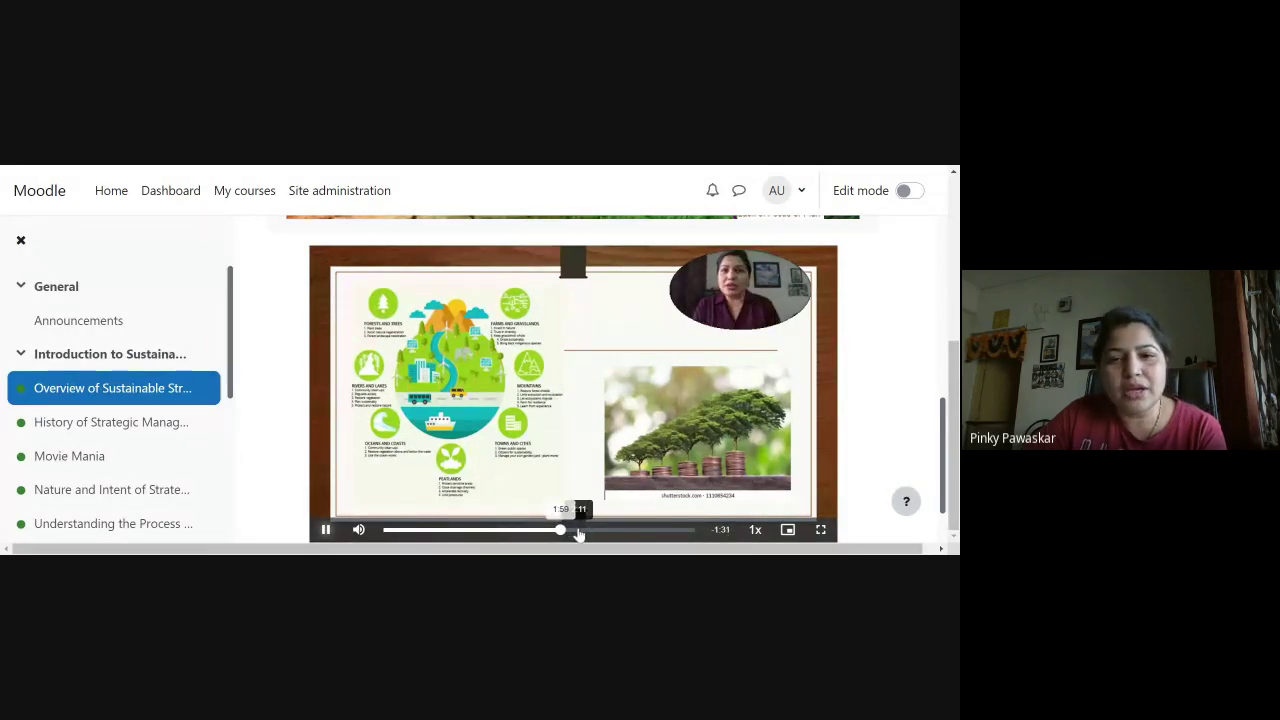
click(597, 530)
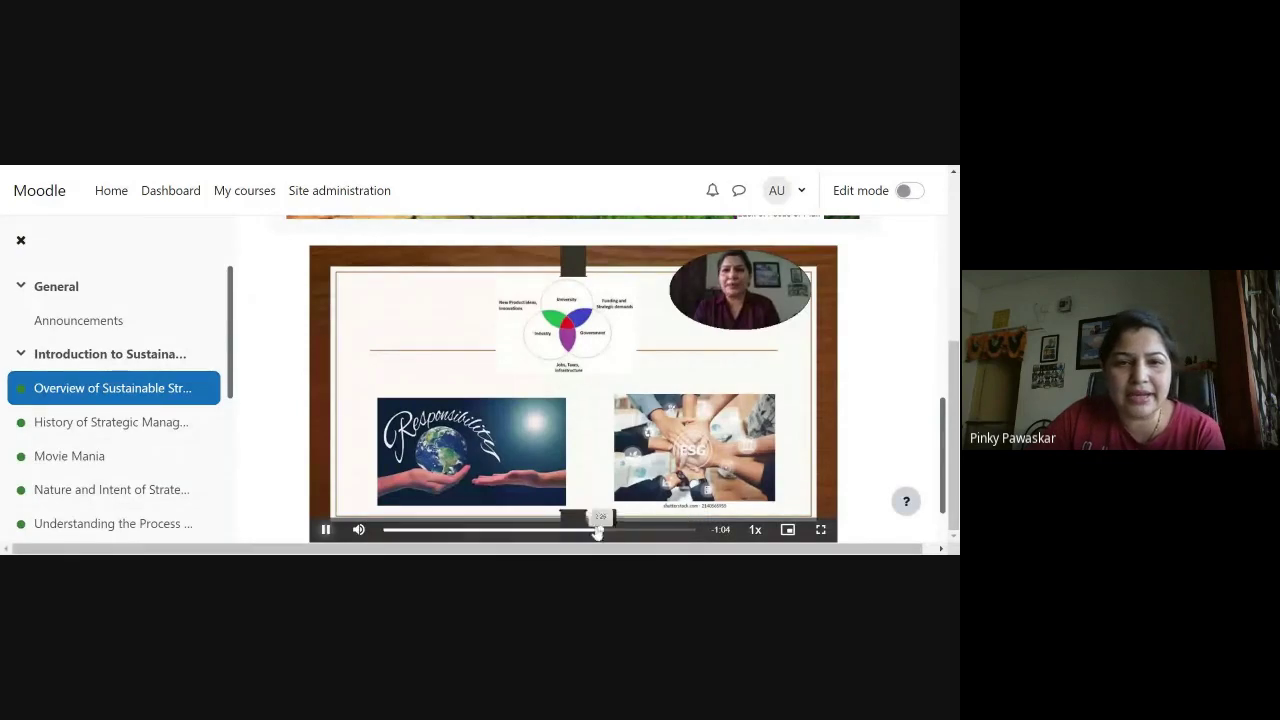
click(635, 530)
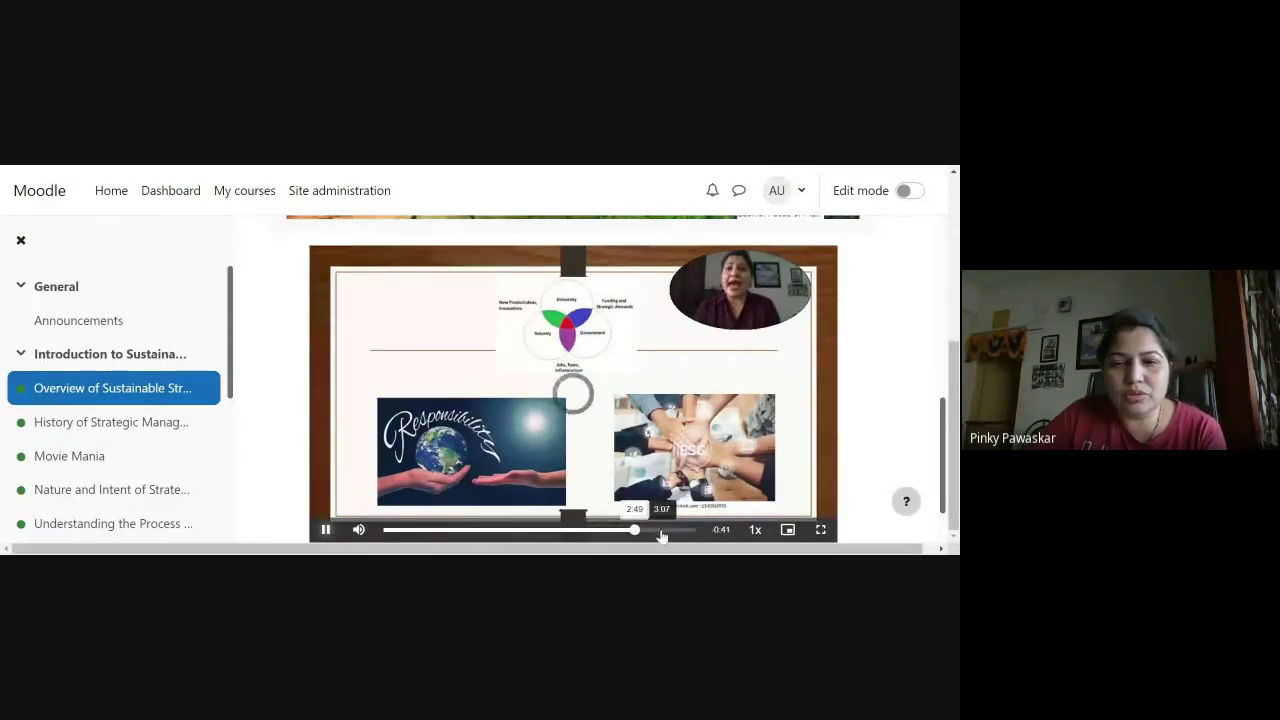
click(669, 531)
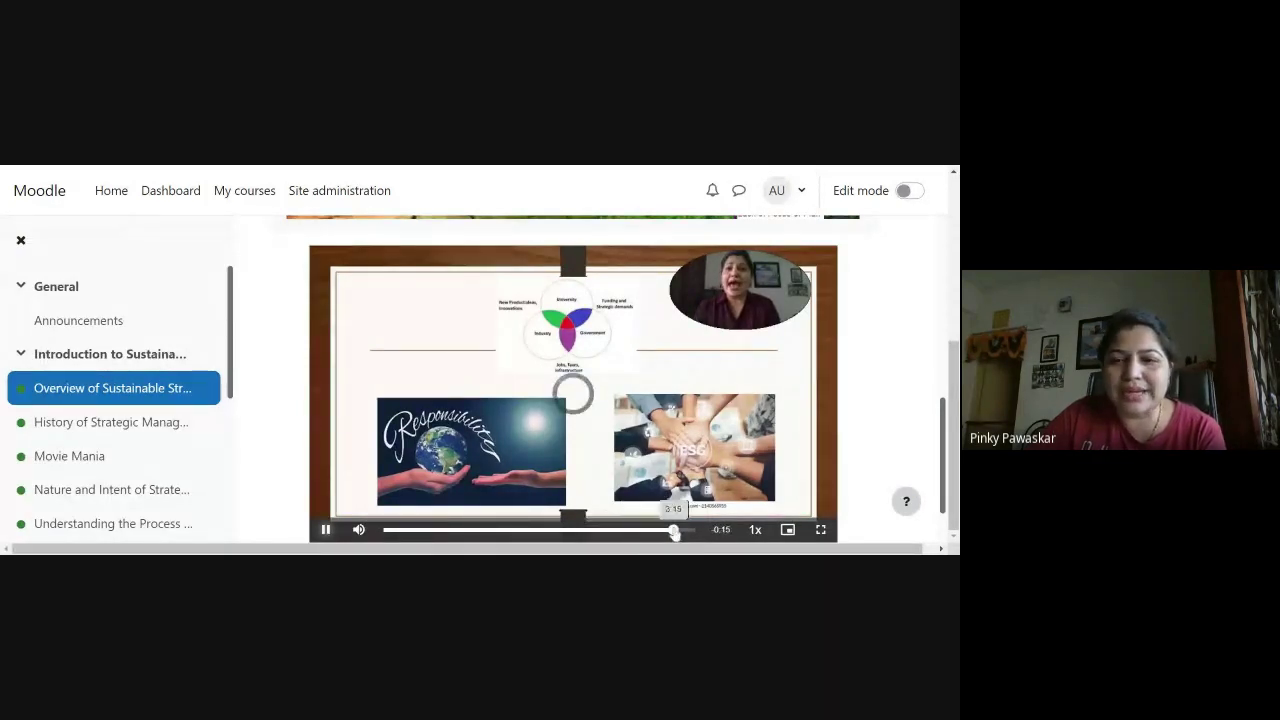
click(326, 530)
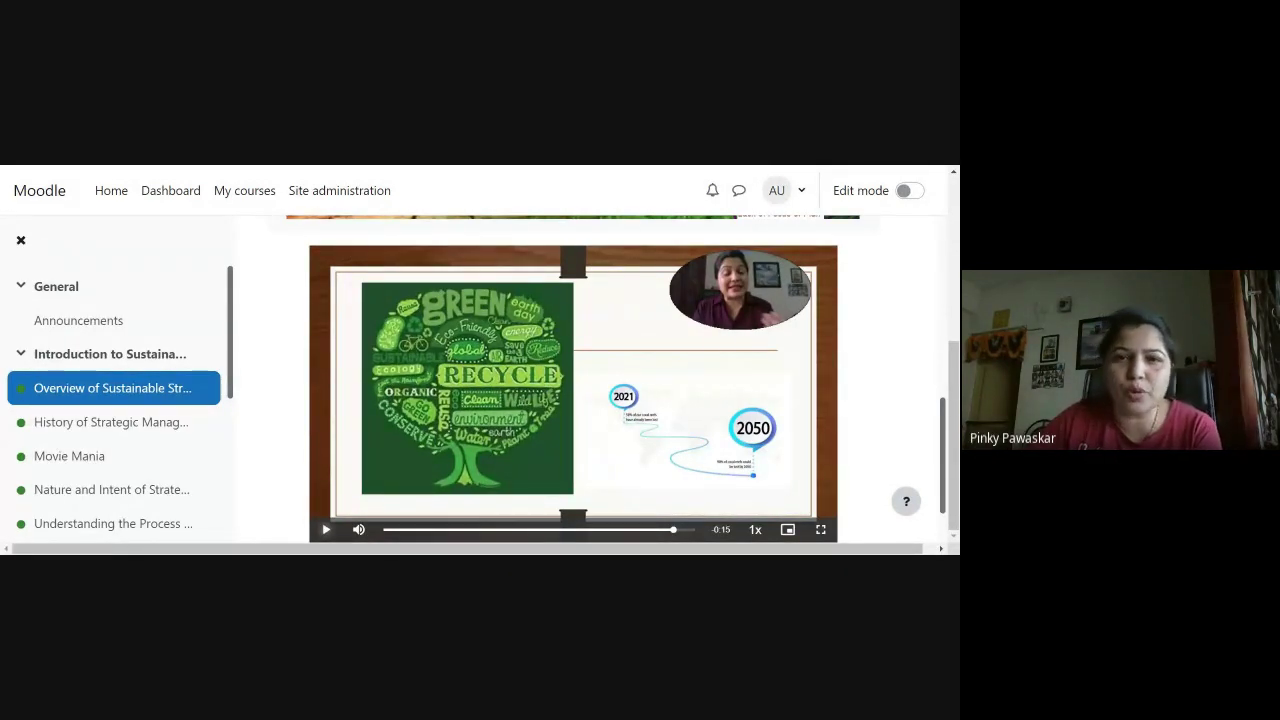
Step: Open the History of Strategic Management folder and show its description, picture and the History.pptx file
scroll(389, 449, down, 1)
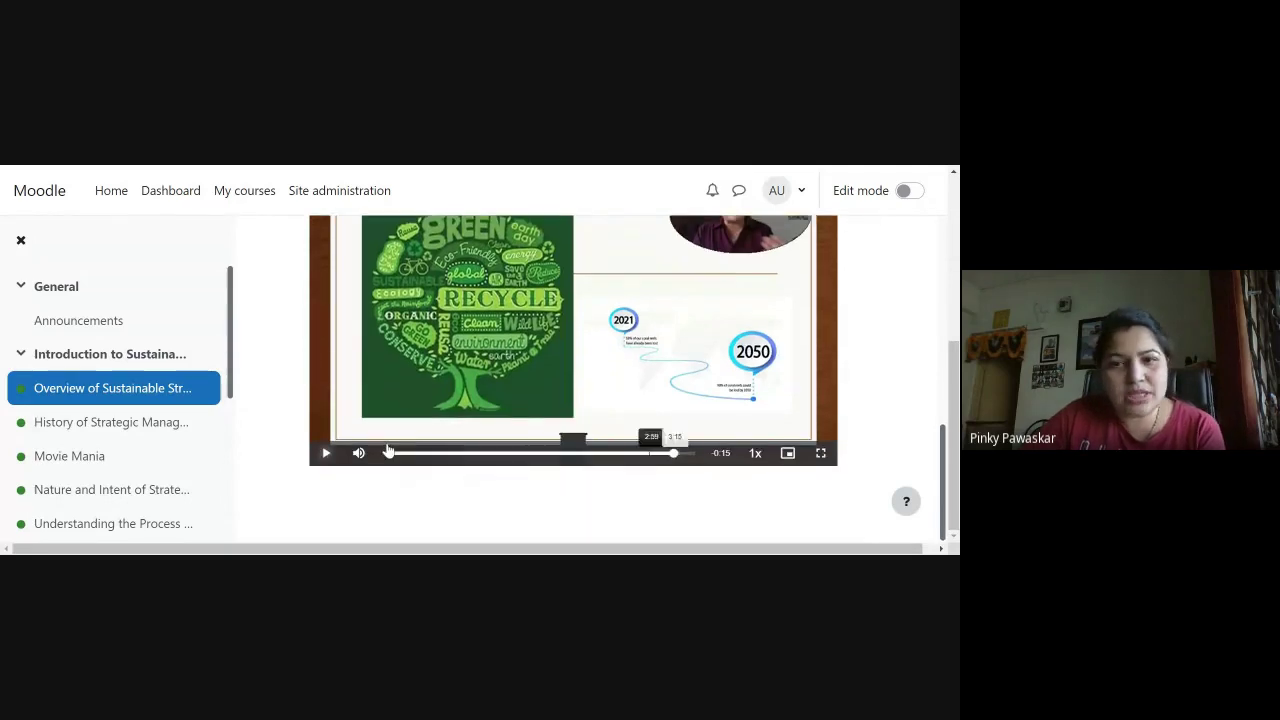
scroll(394, 443, up, 5)
scroll(394, 443, up, 3)
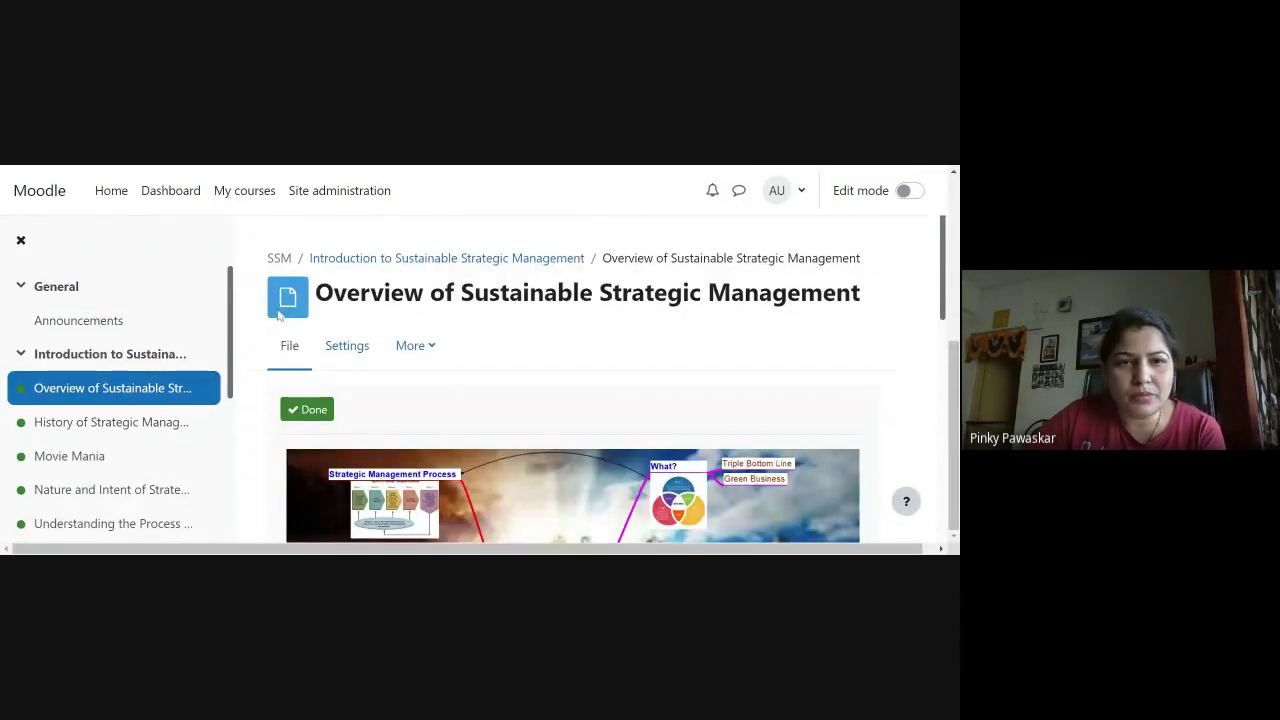
scroll(478, 356, down, 7)
scroll(478, 356, up, 7)
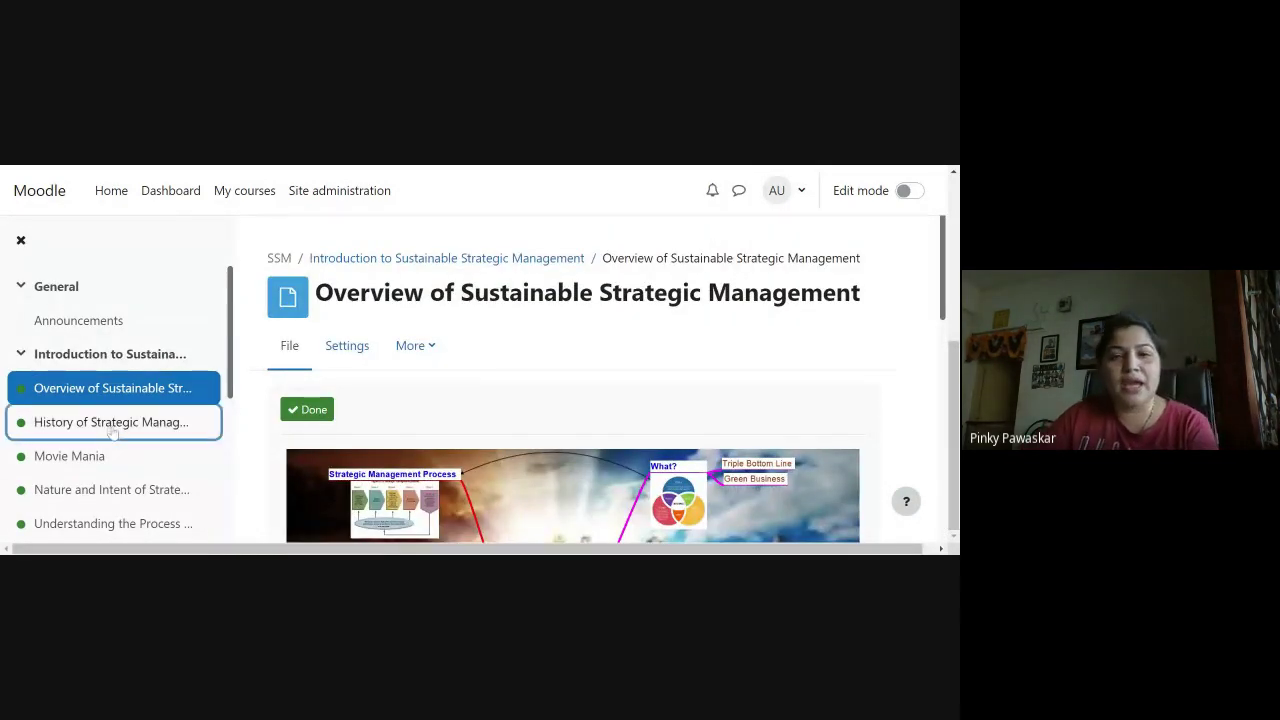
click(111, 428)
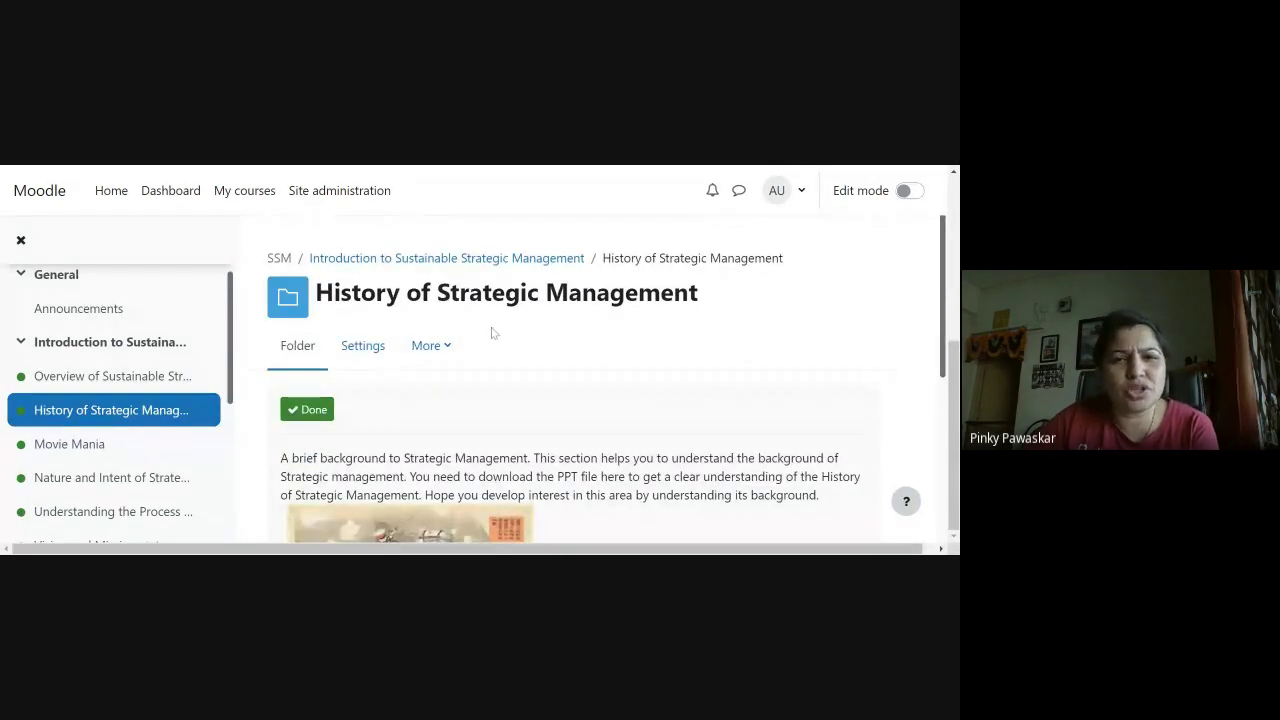
scroll(491, 333, down, 2)
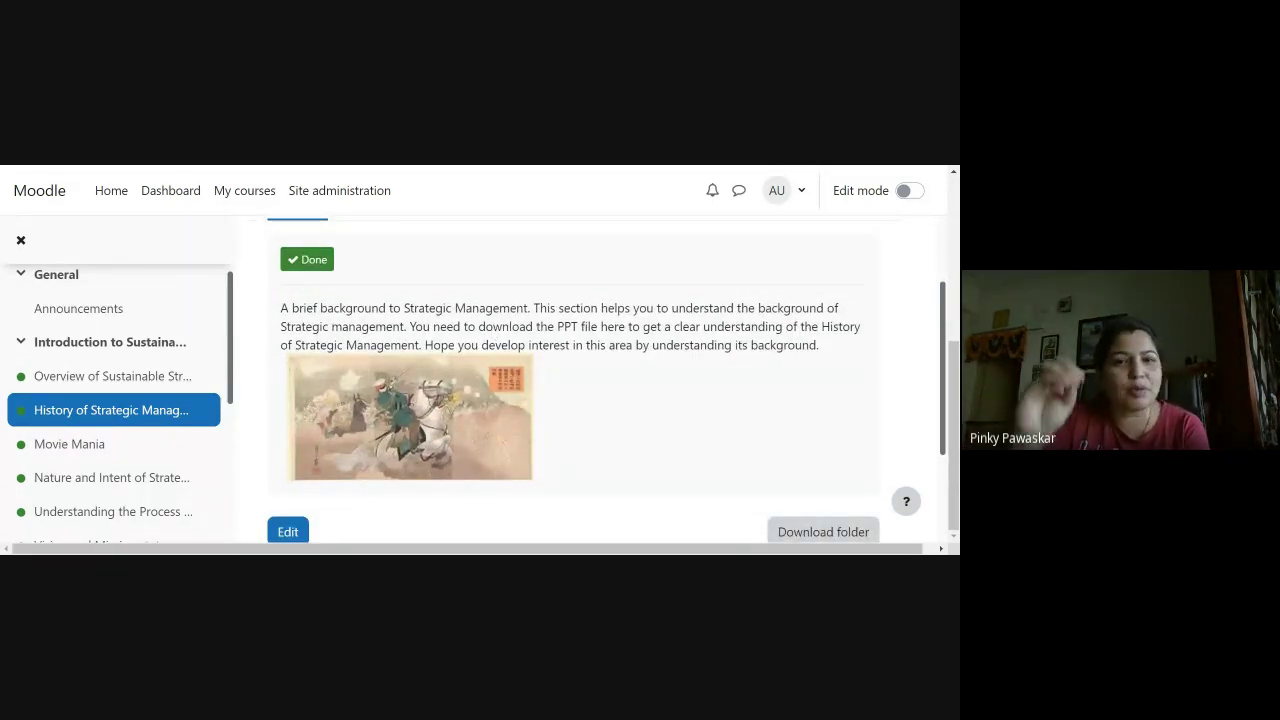
scroll(400, 417, down, 3)
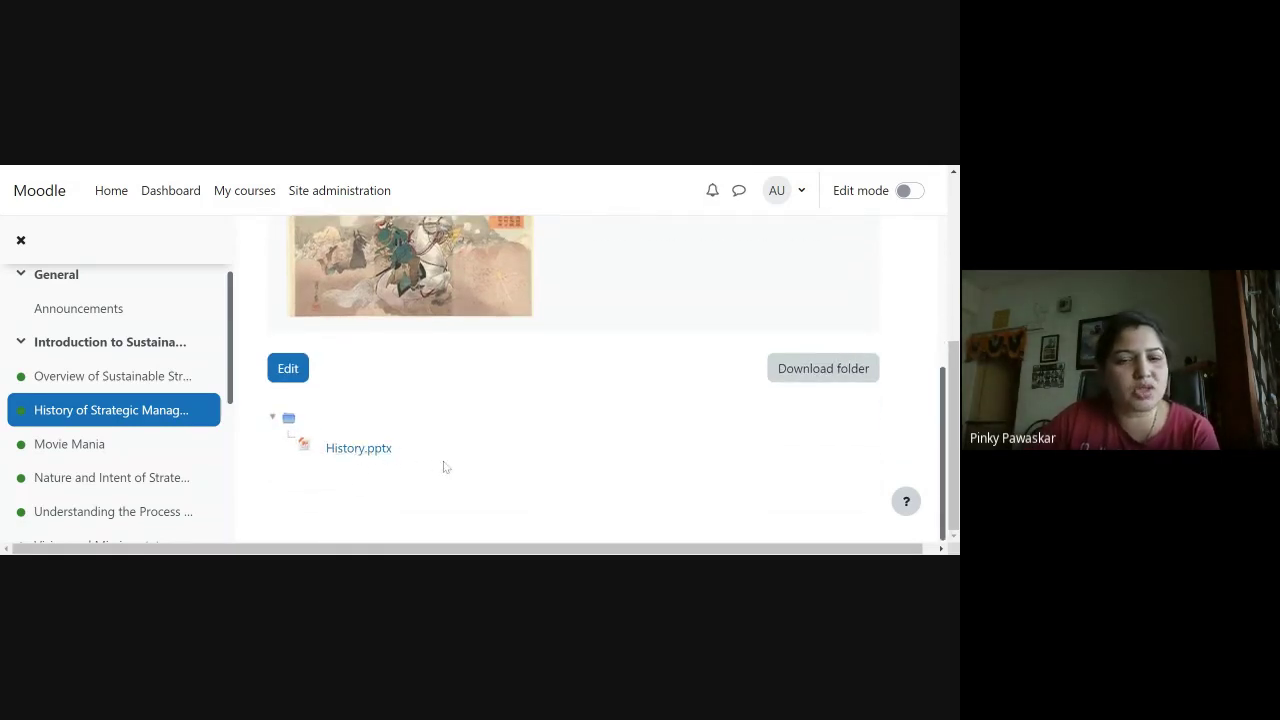
Step: Look over the History of Strategic Management page again, from its heading and background text to the attached presentation
scroll(517, 456, up, 3)
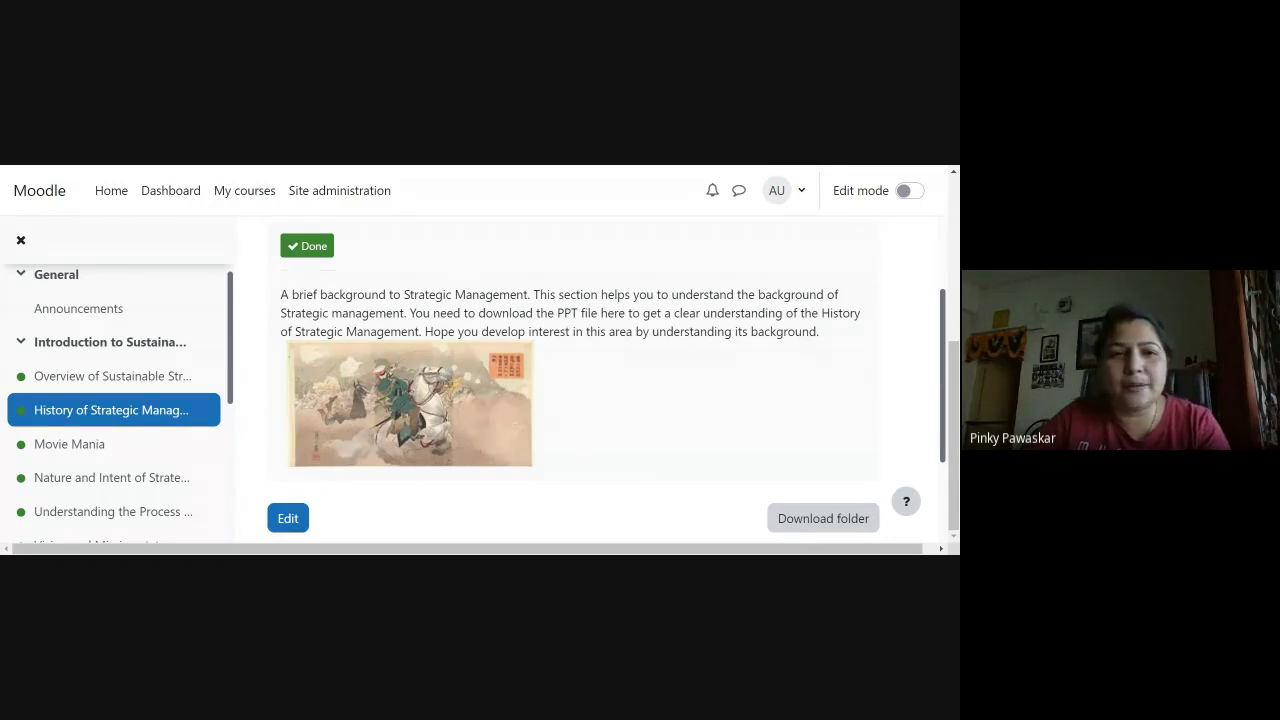
scroll(345, 360, up, 2)
scroll(514, 376, up, 3)
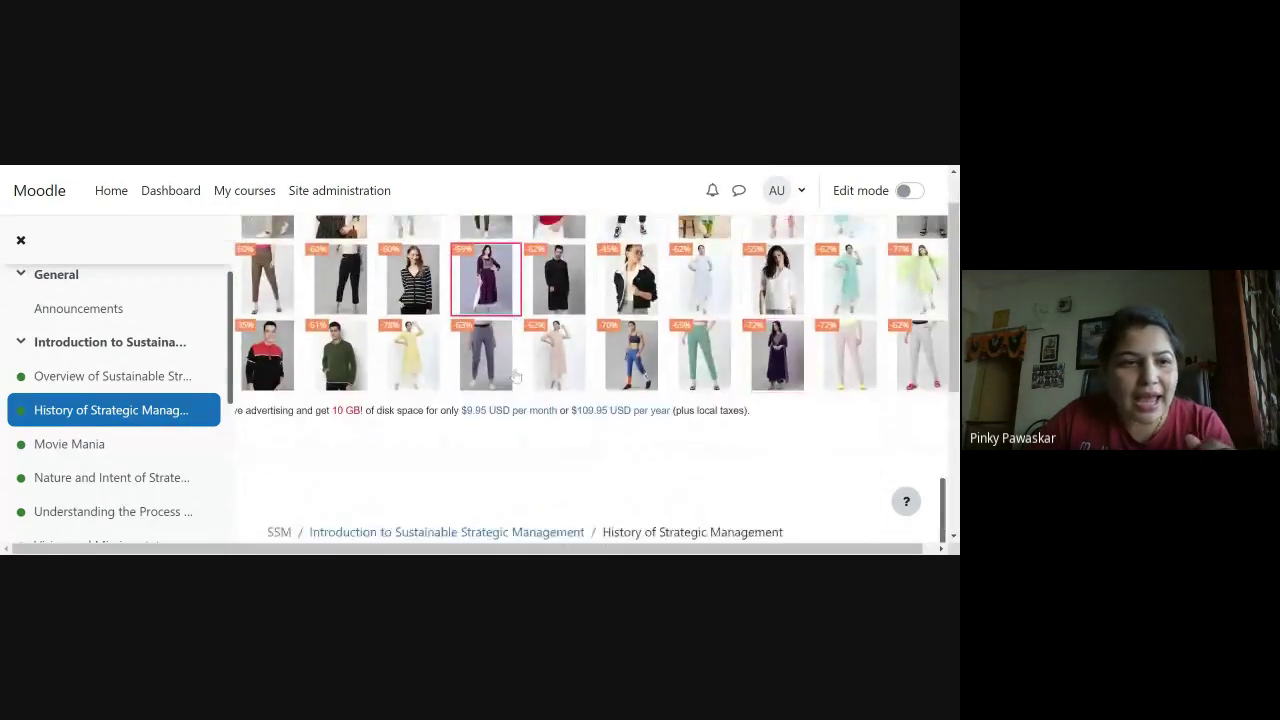
scroll(514, 376, down, 2)
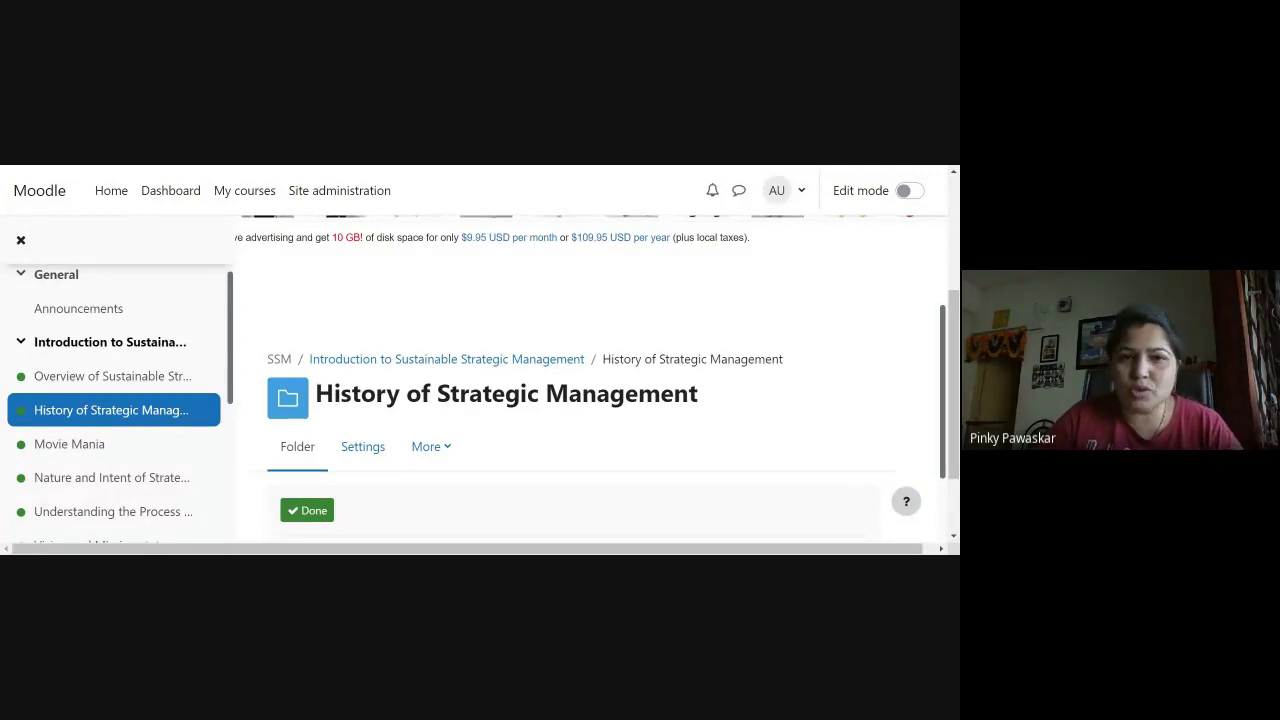
scroll(455, 363, down, 5)
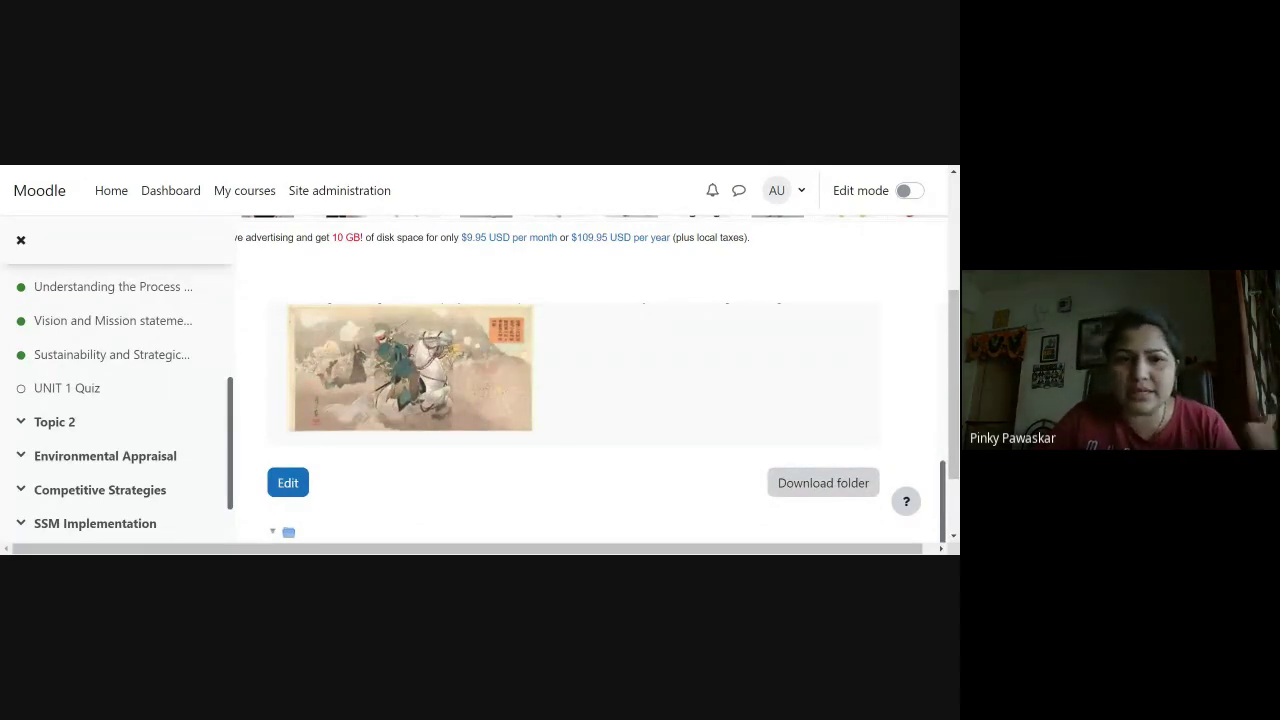
scroll(480, 404, down, 1)
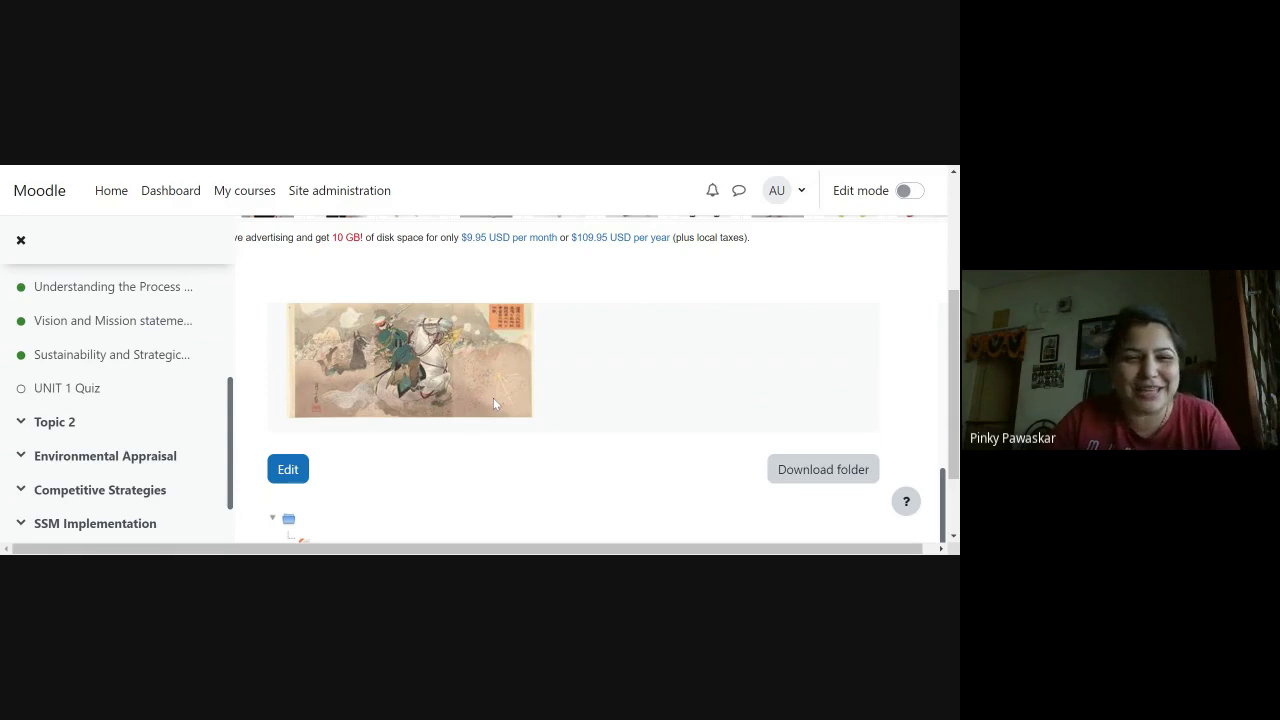
scroll(493, 400, down, 2)
scroll(436, 447, up, 1)
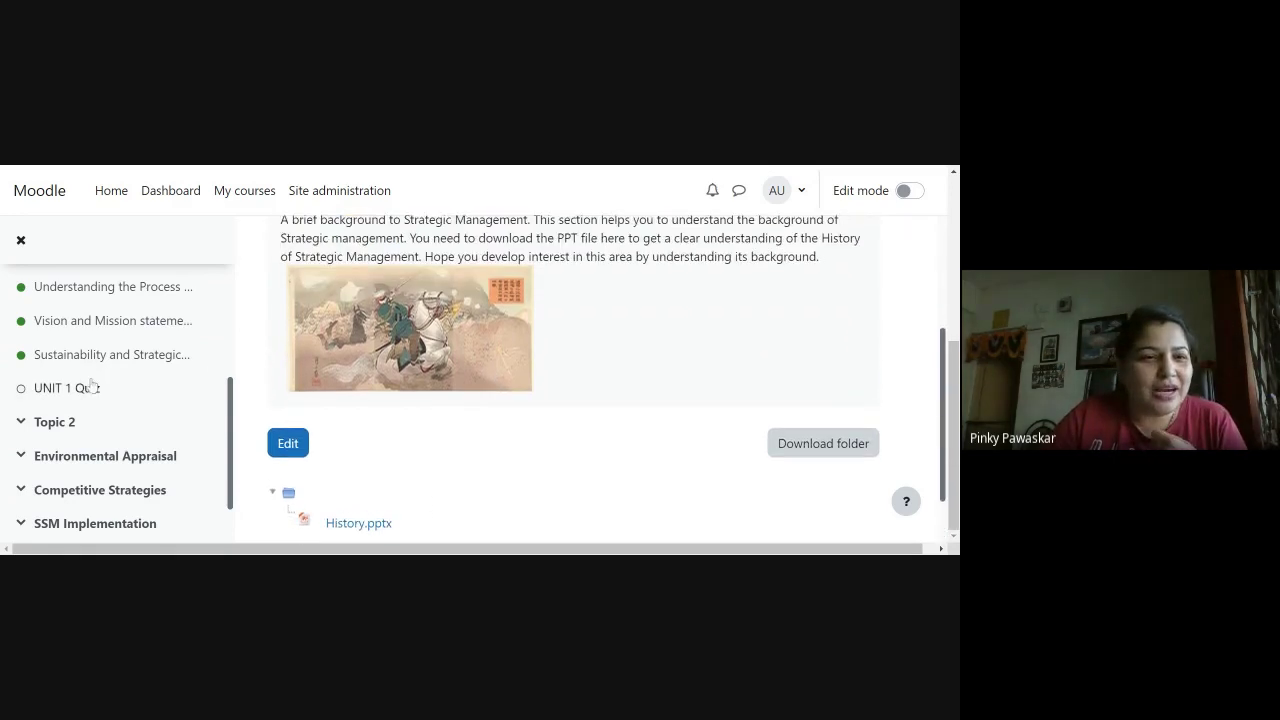
Step: Open the Movie Mania assignment, play its audio clip until near the end, pause it, and show the movie clip task with its drive link
scroll(103, 324, up, 1)
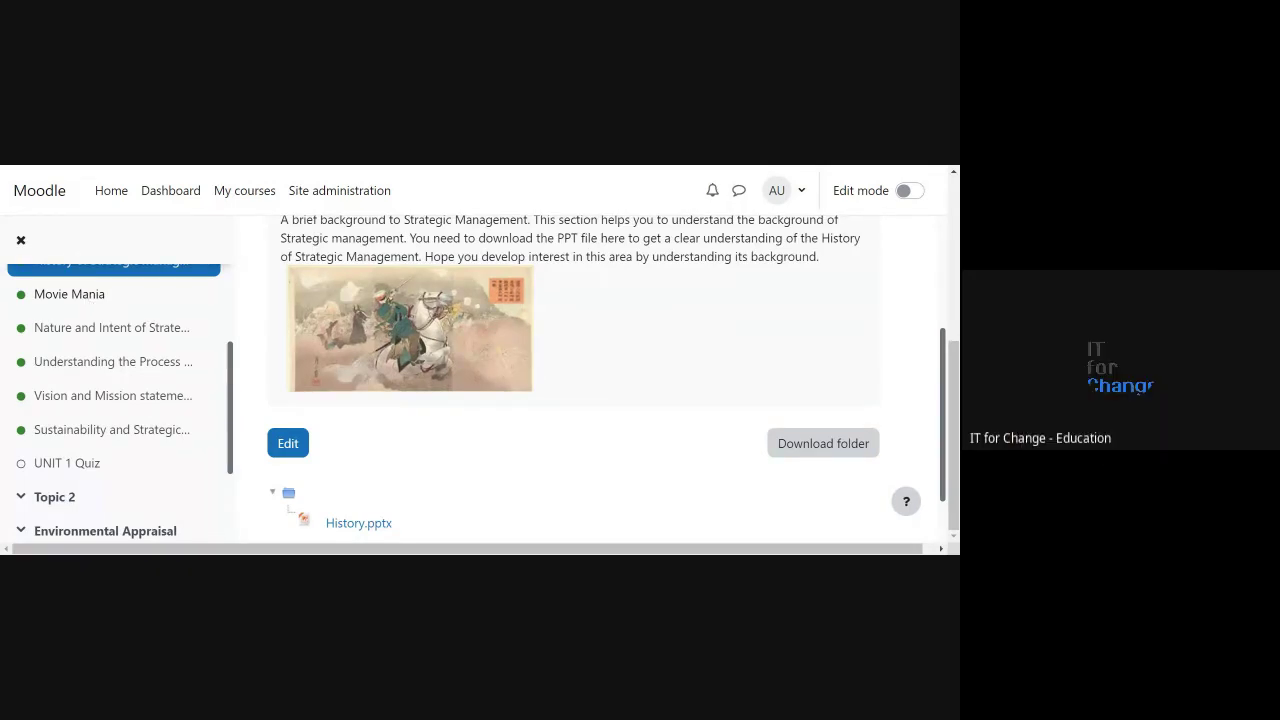
click(88, 299)
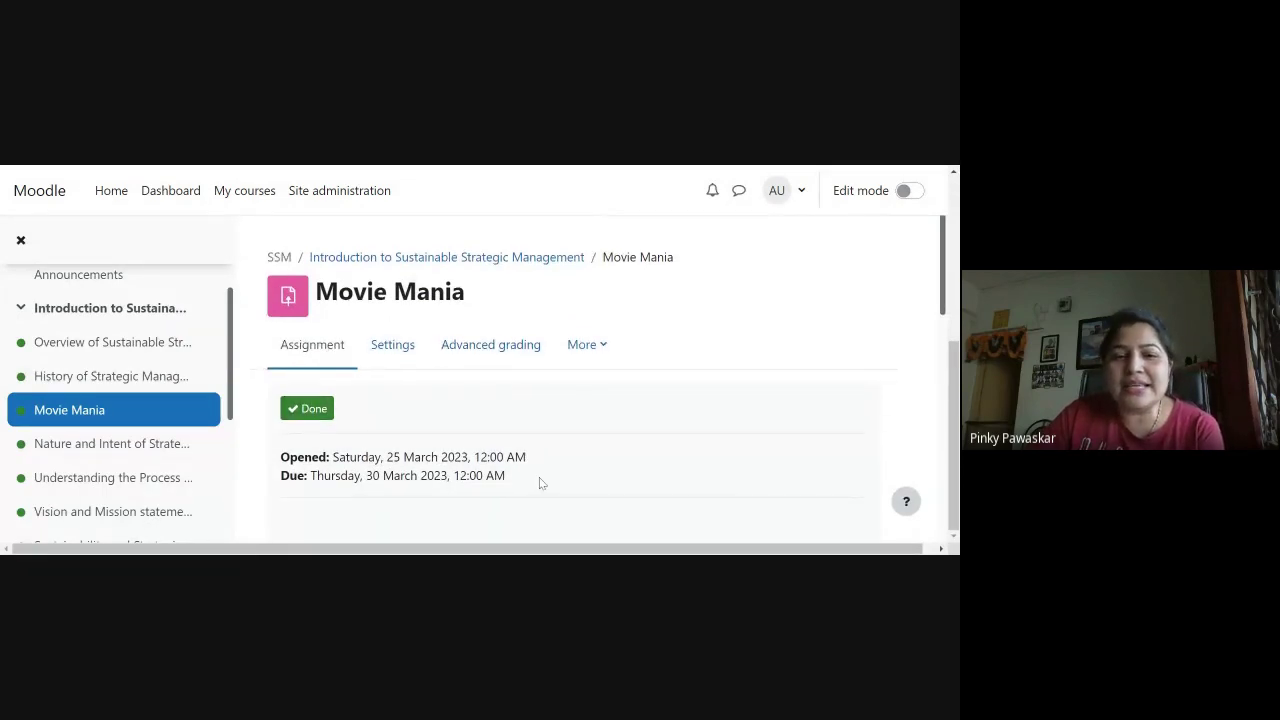
scroll(539, 480, down, 3)
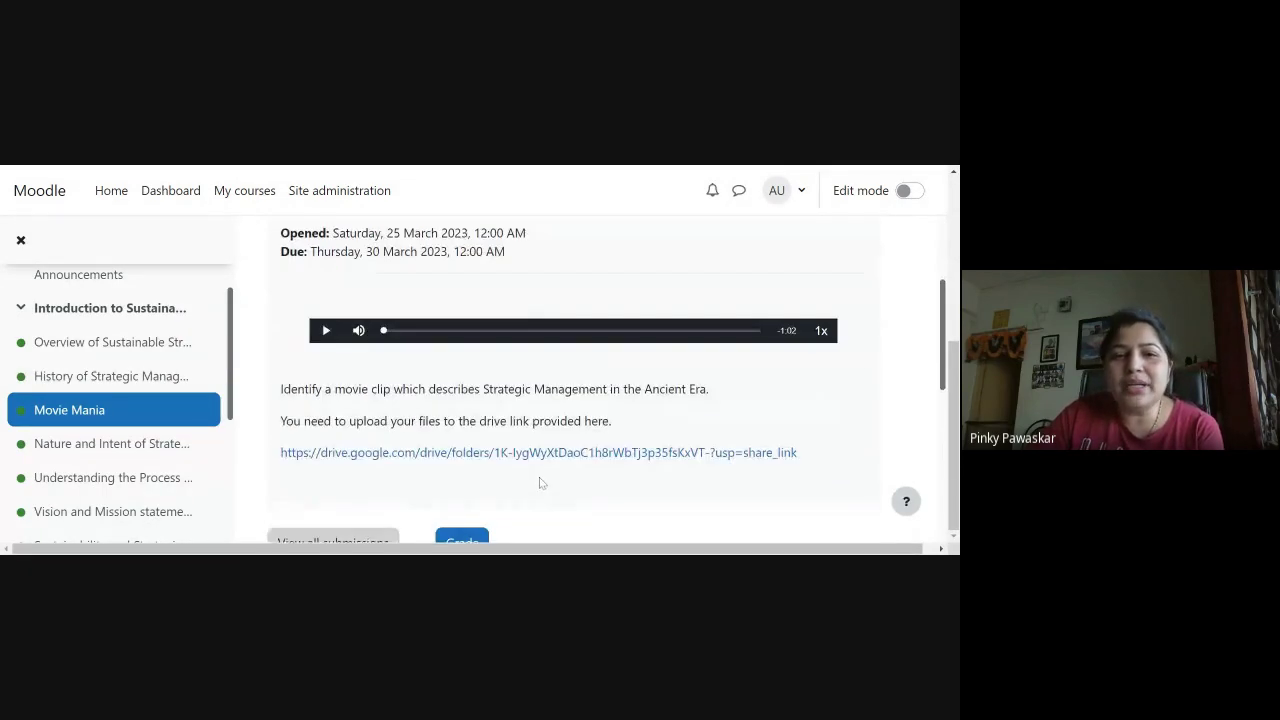
click(326, 332)
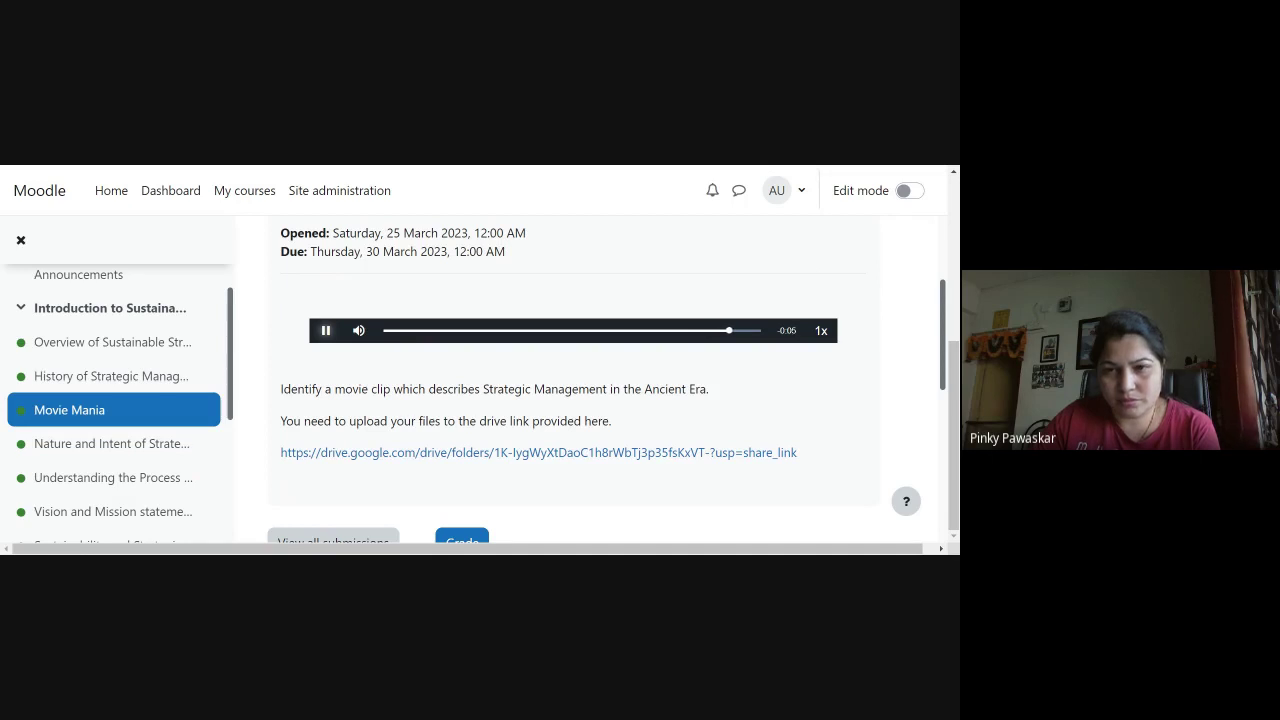
click(327, 332)
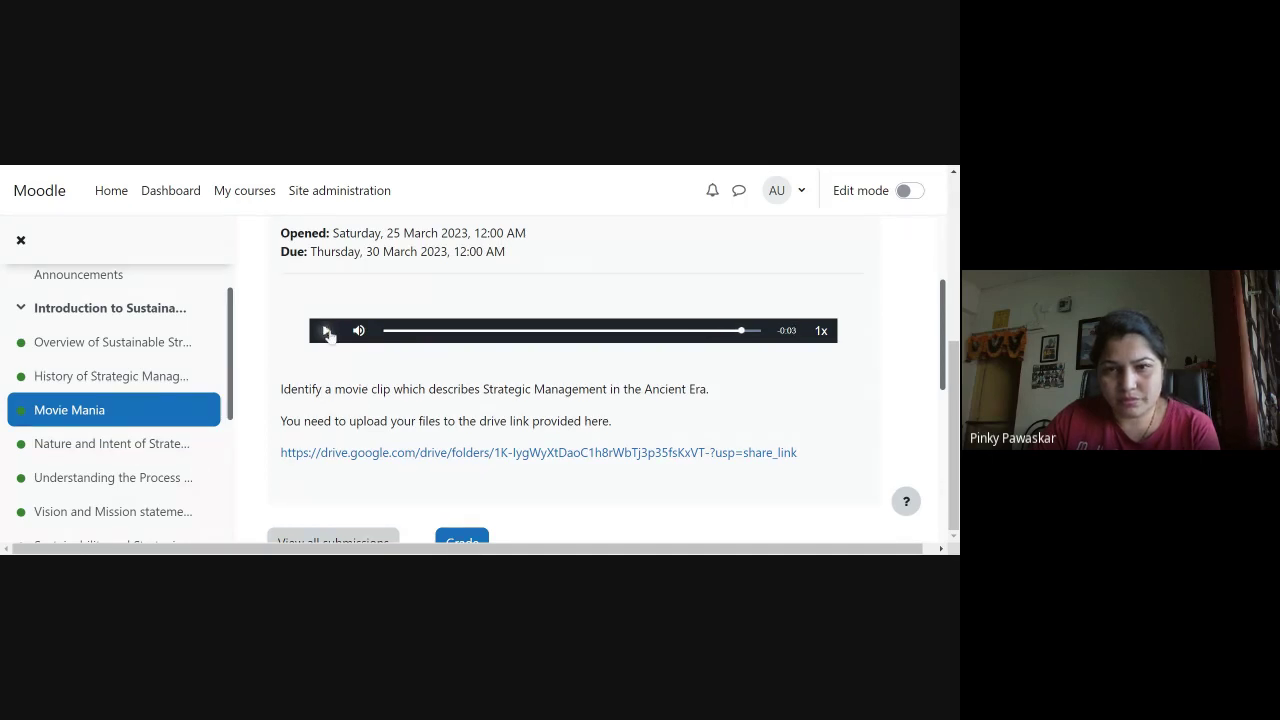
scroll(327, 335, down, 1)
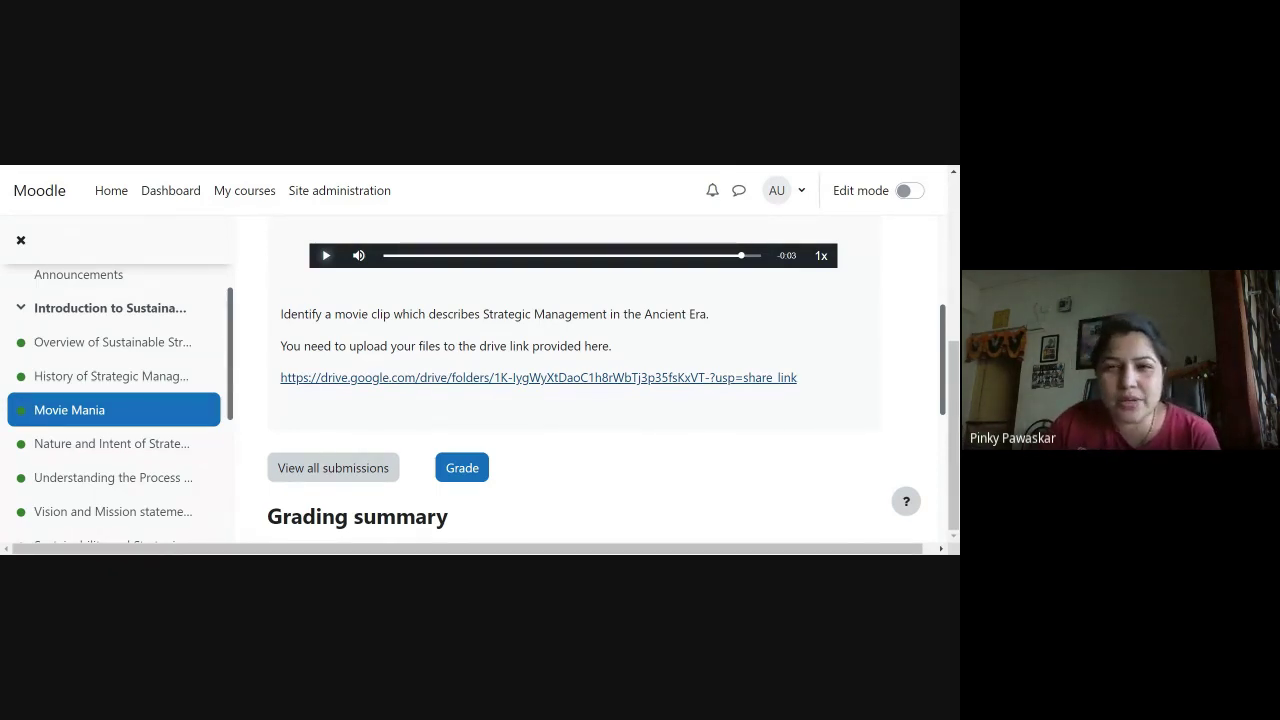
Step: Open the Nature and Intent of Strategic Management folder from the course index
scroll(151, 374, down, 1)
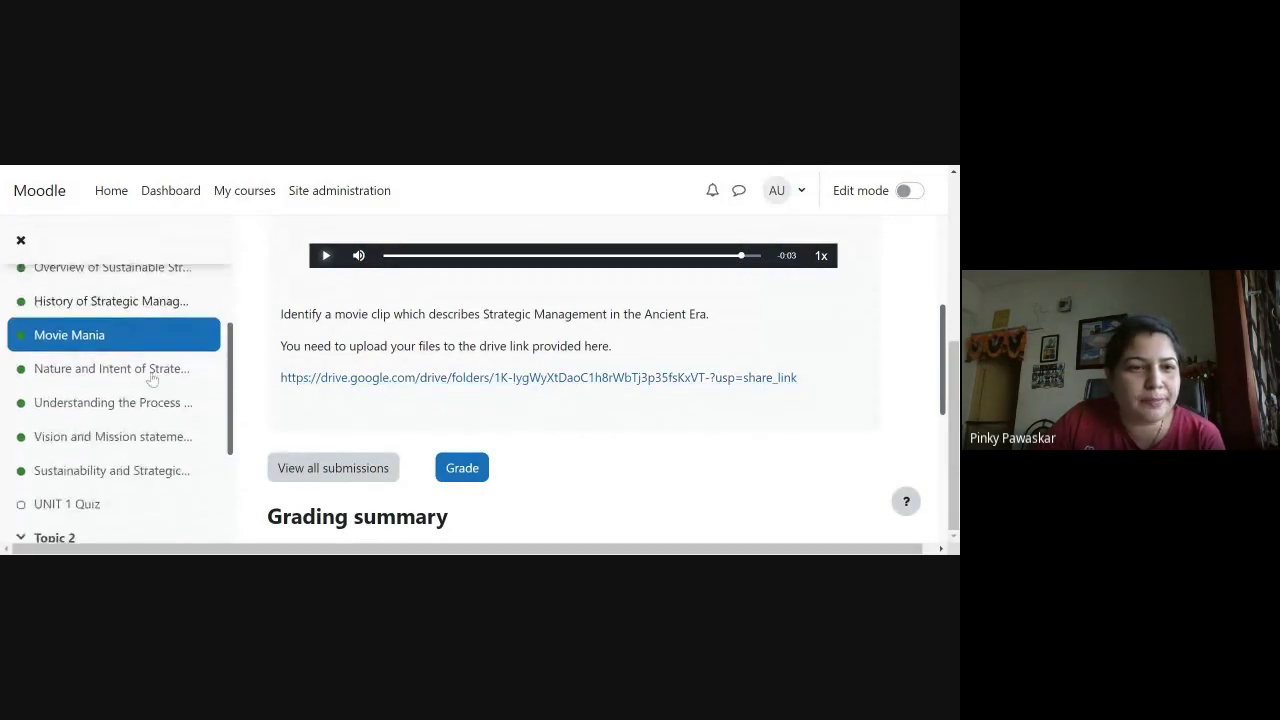
click(151, 374)
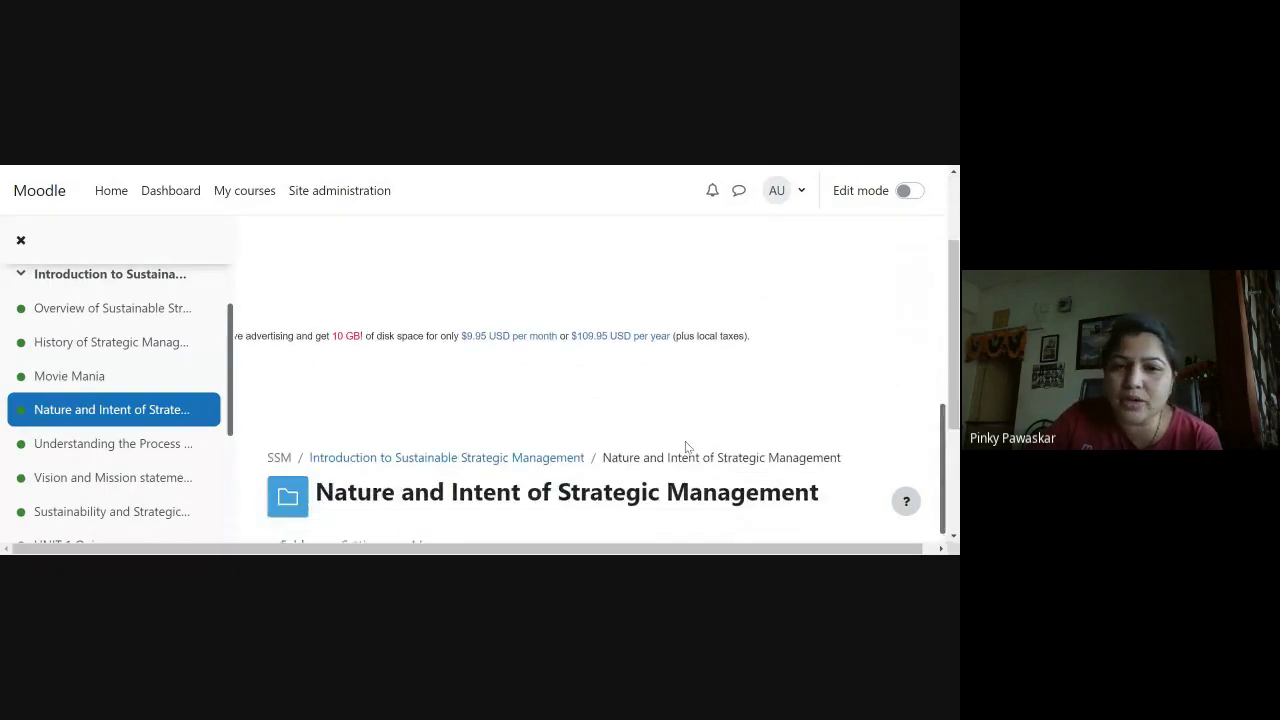
Step: Show the Nature and Intent of Strategic Management folder's description, hand-drawn picture and attached Intent and nature.pptx file
scroll(685, 447, down, 1)
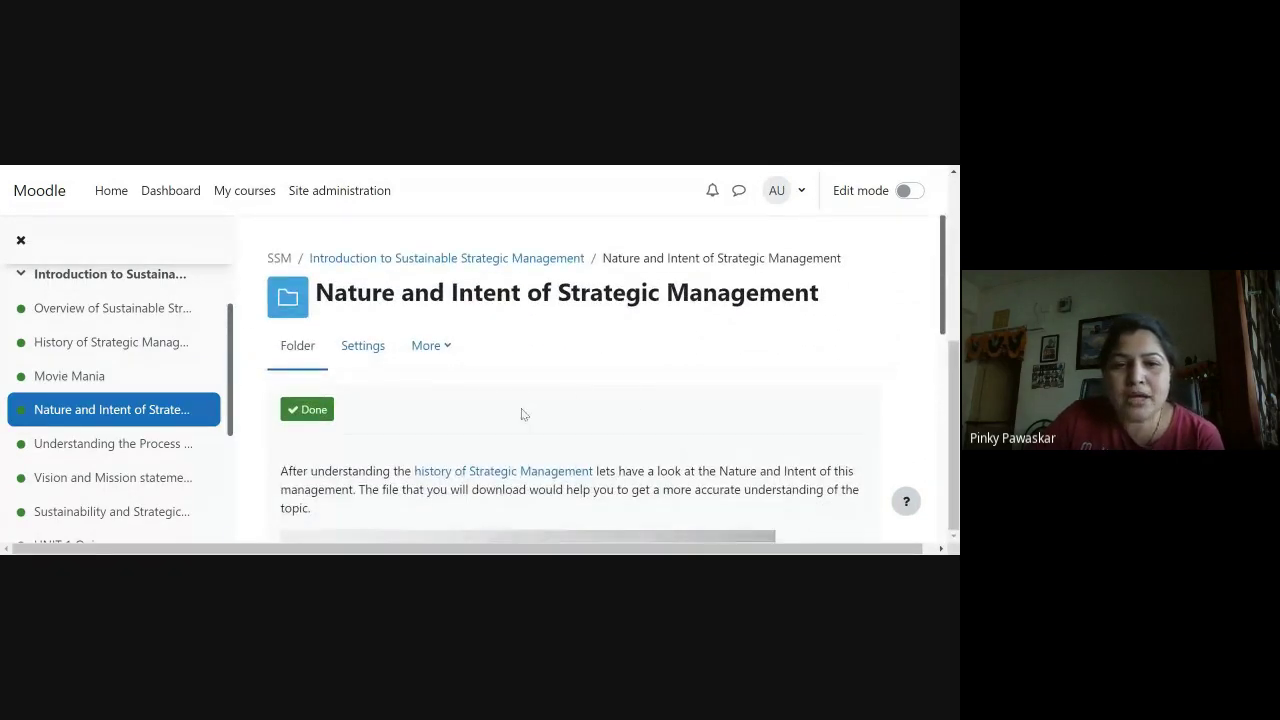
scroll(560, 400, down, 1)
scroll(587, 388, down, 1)
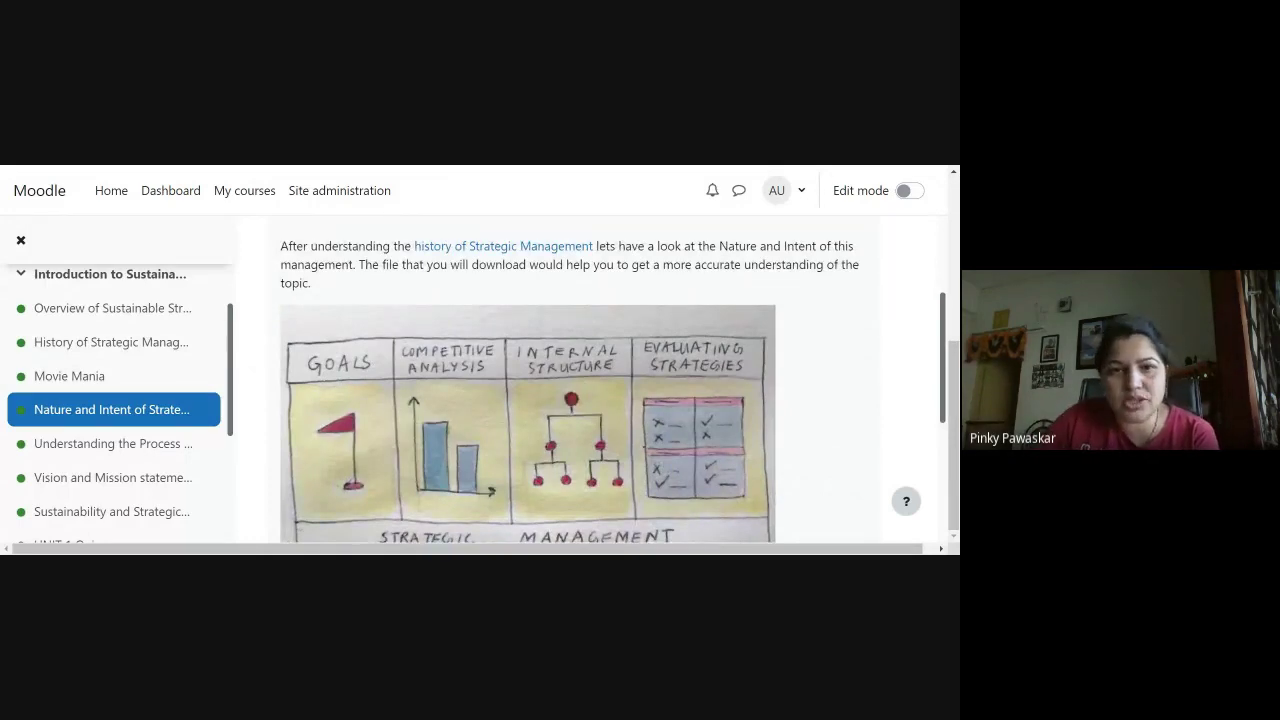
scroll(586, 386, down, 3)
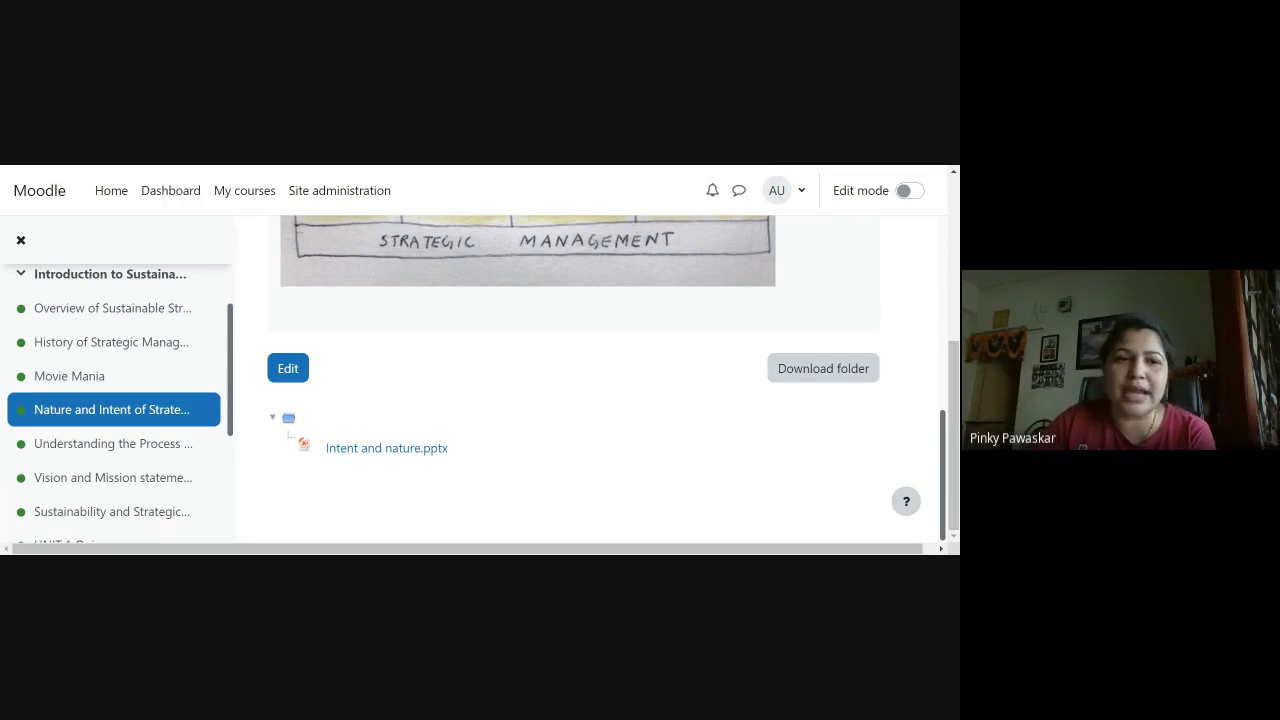
Step: Open the Understanding the Process of Strategic Management folder and show its process diagram and SM Process.pptx file
click(113, 443)
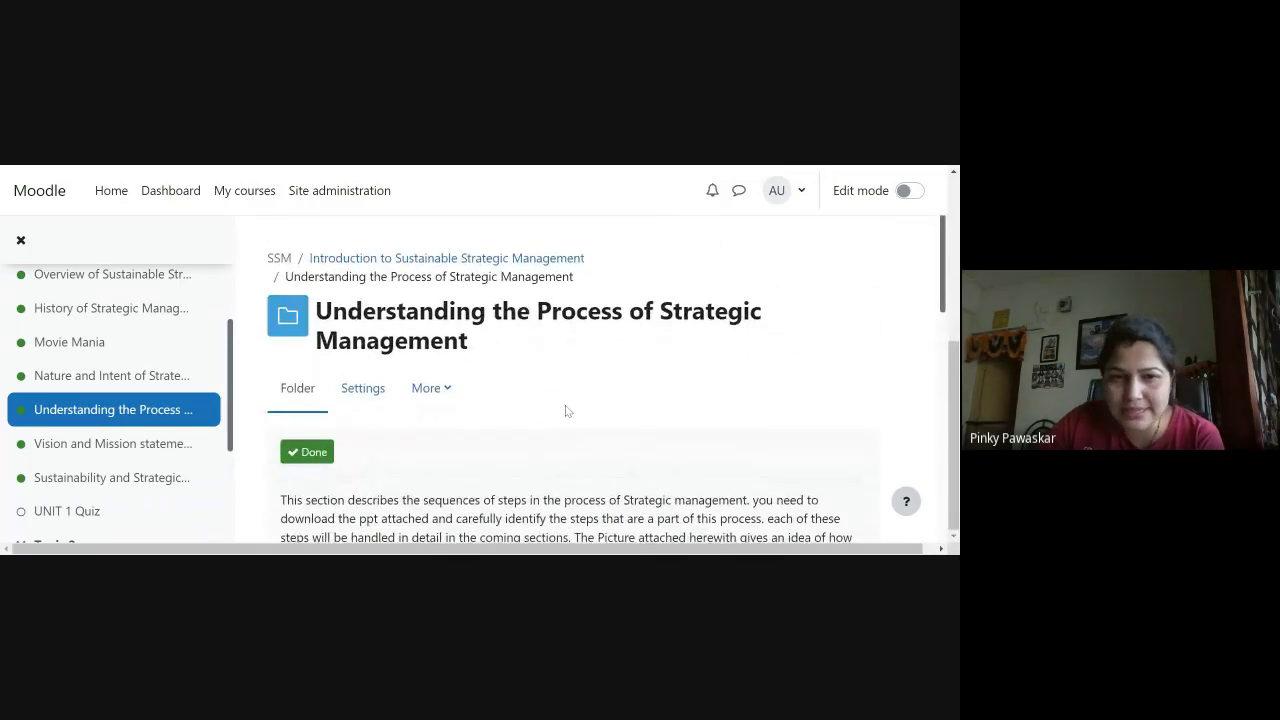
scroll(566, 411, down, 6)
scroll(340, 299, up, 1)
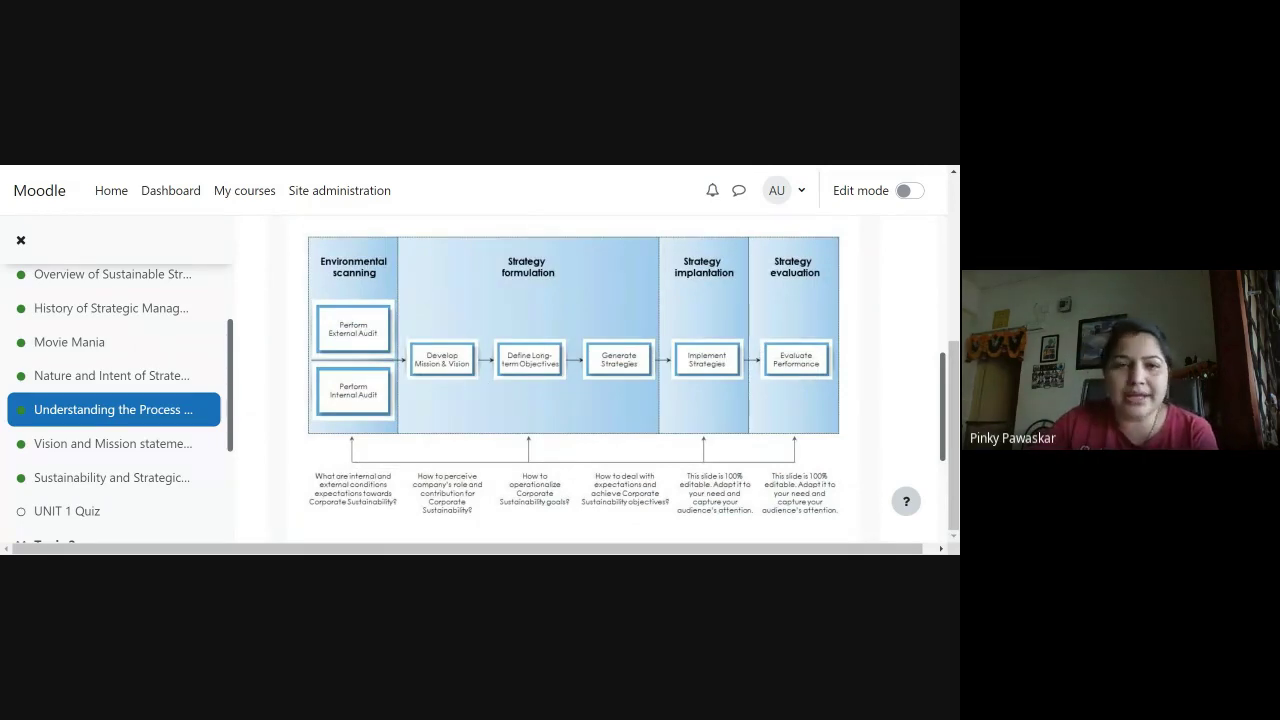
scroll(487, 382, down, 3)
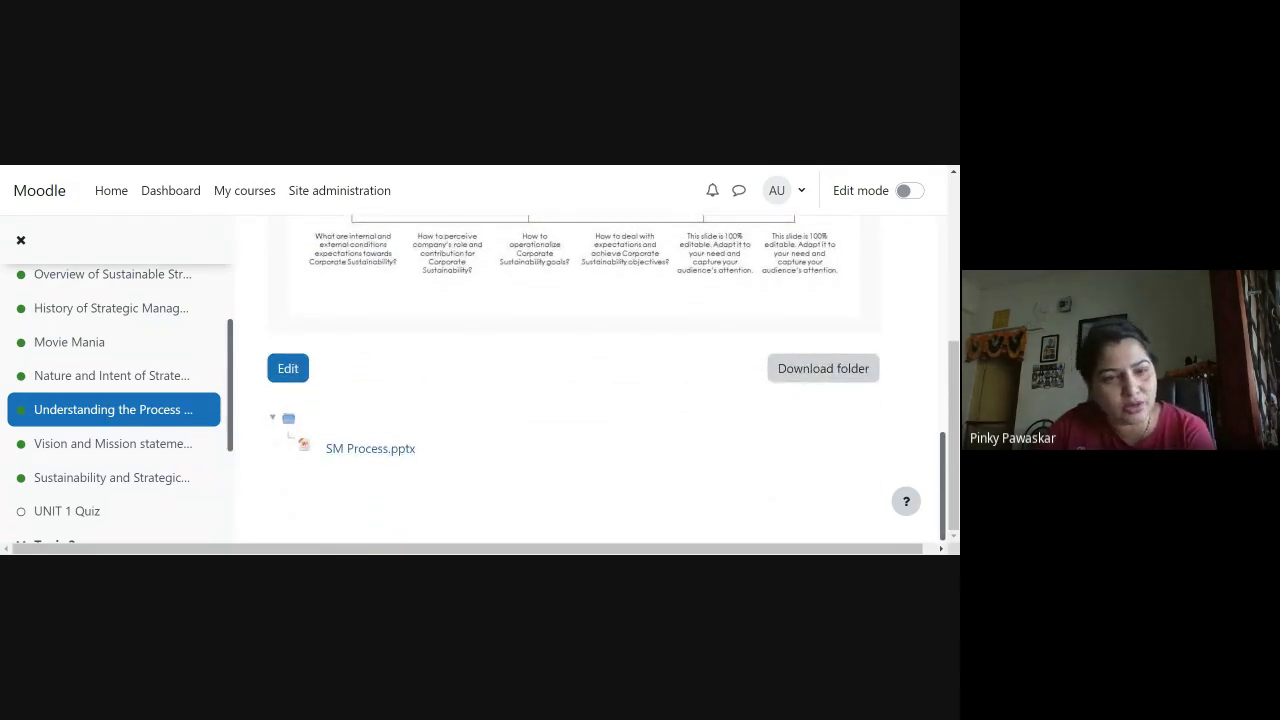
Step: Open the Vision and Mission statement assignment and show its instructions, drive link and two attached PDF files
click(138, 445)
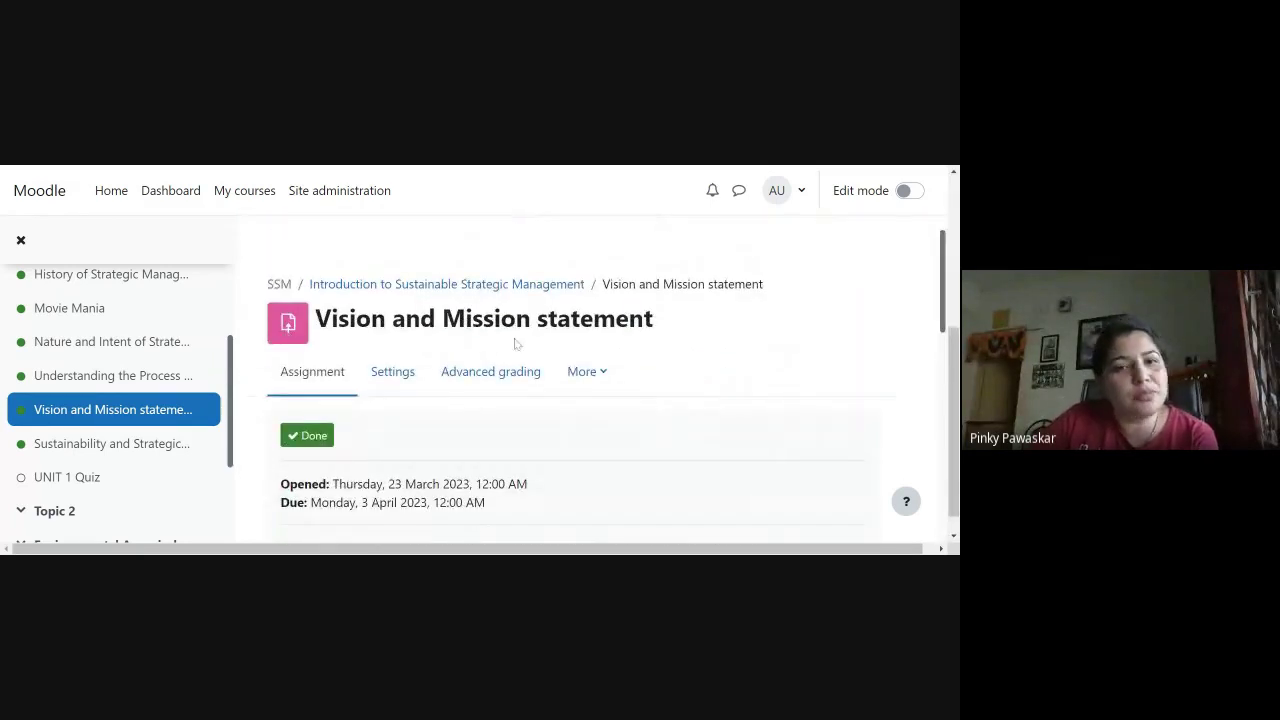
scroll(605, 350, down, 3)
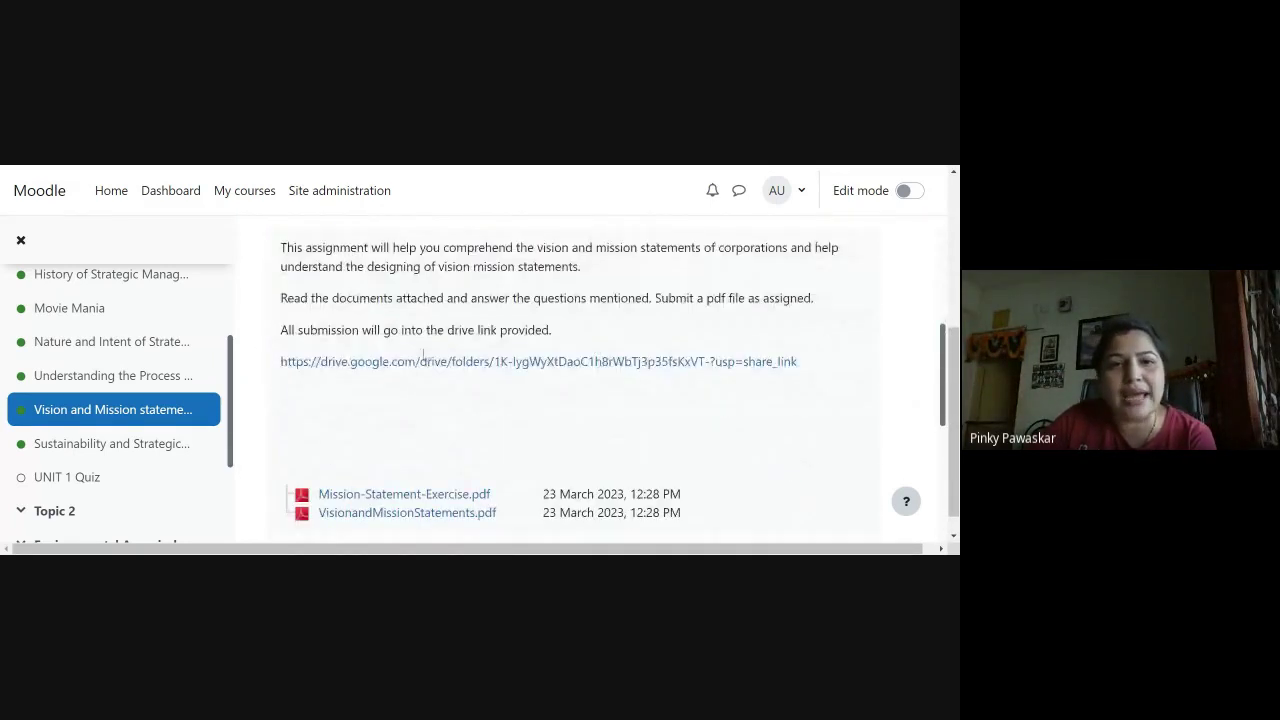
scroll(425, 360, down, 1)
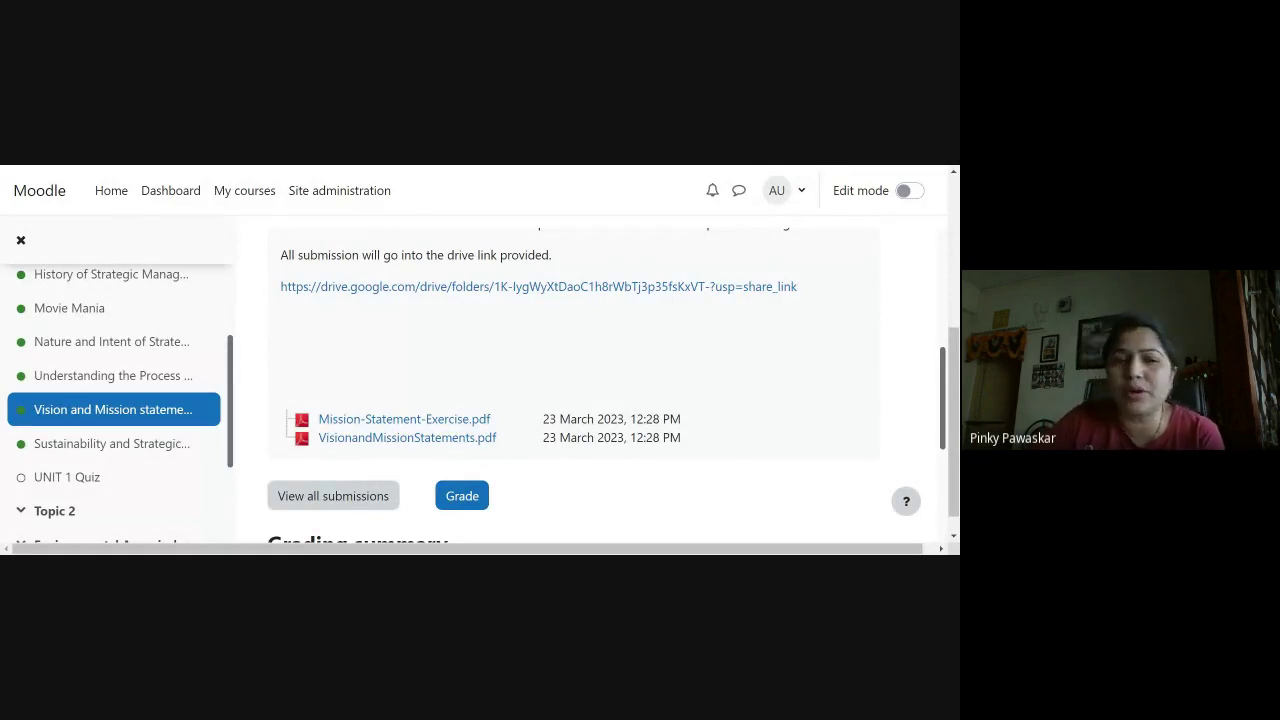
Step: Open the Sustainability and Strategic Management folder and show its description, picture and attached videos and PDF
scroll(157, 370, down, 1)
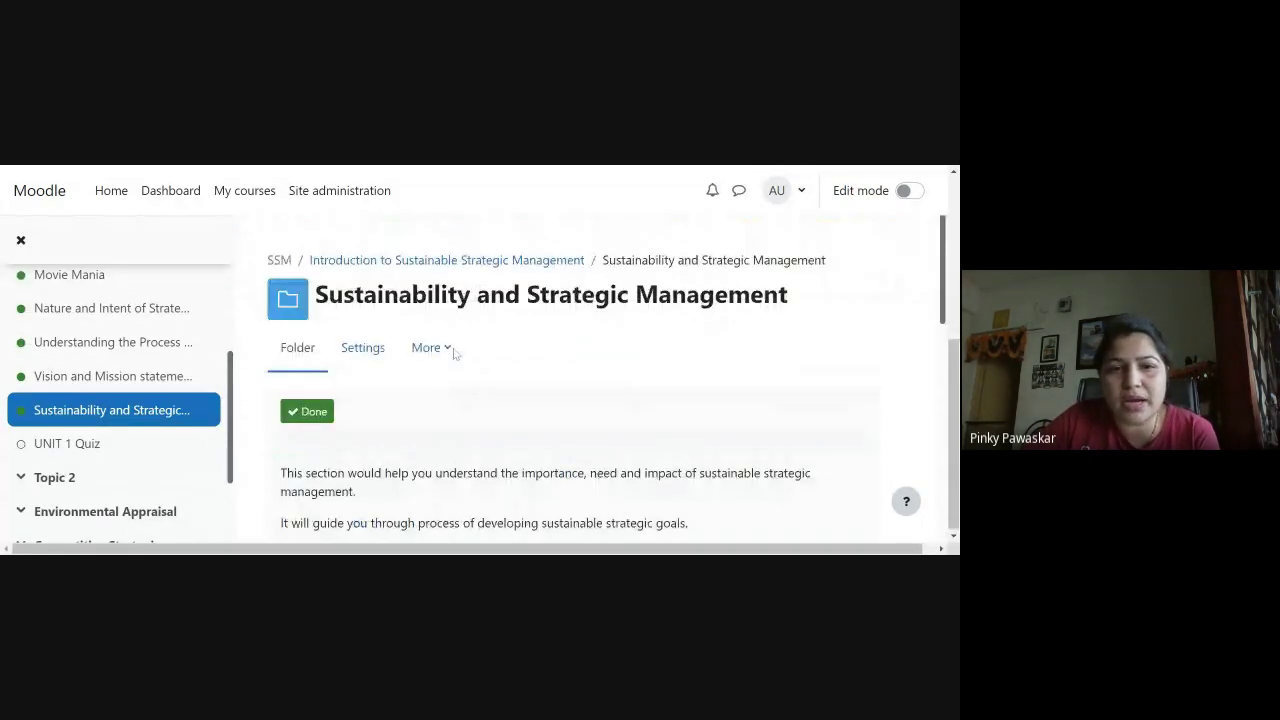
scroll(578, 405, down, 3)
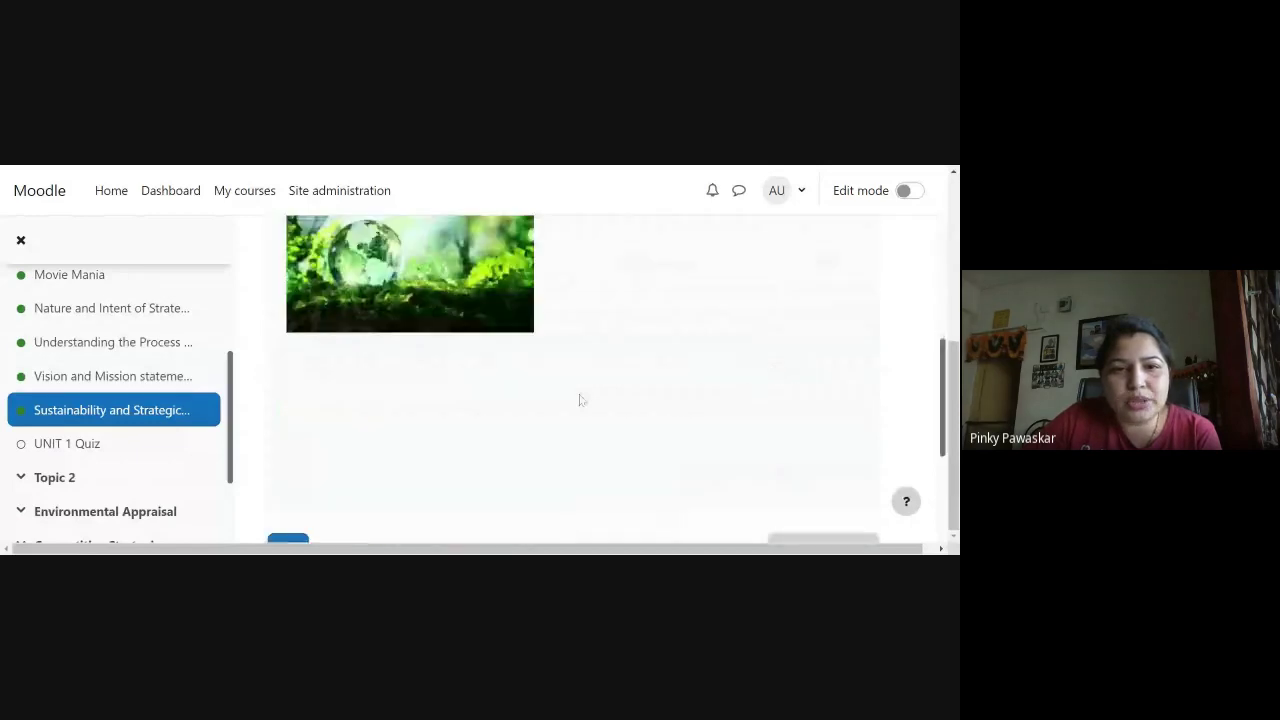
scroll(579, 400, down, 3)
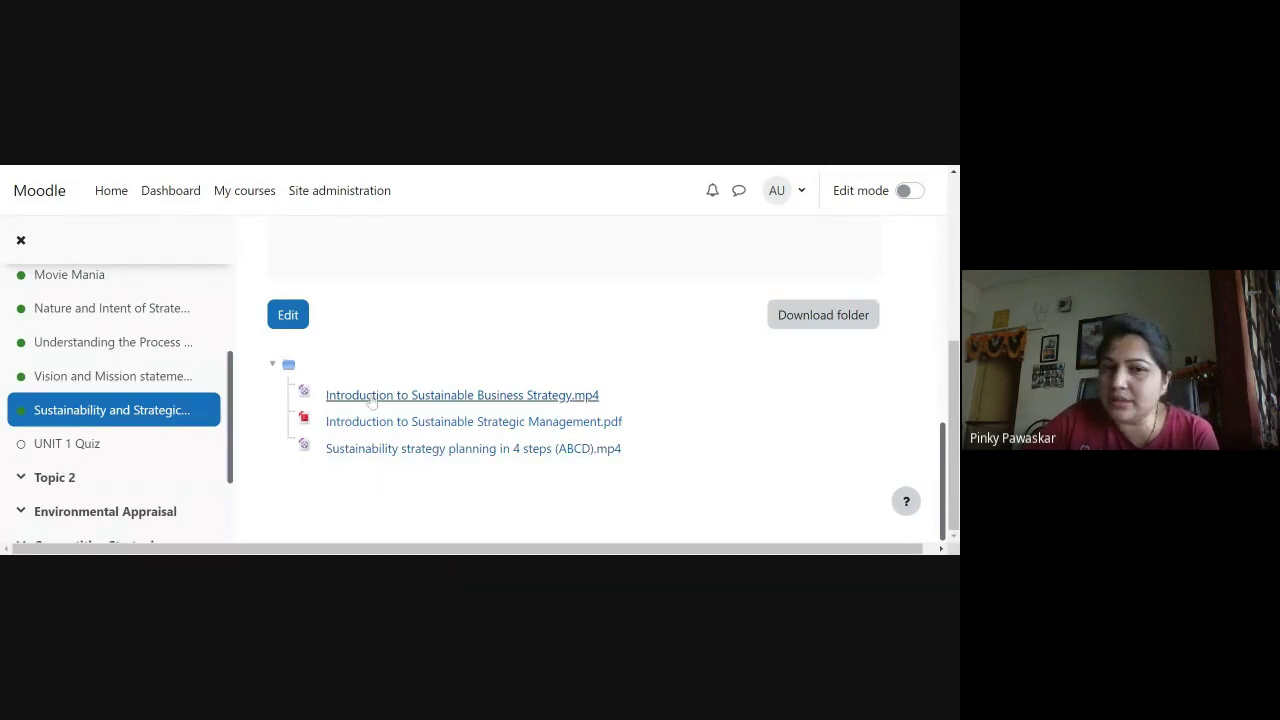
Step: Open the UNIT 1 Quiz and show its form link, attempt and grading details, and summary of previous attempts
click(60, 446)
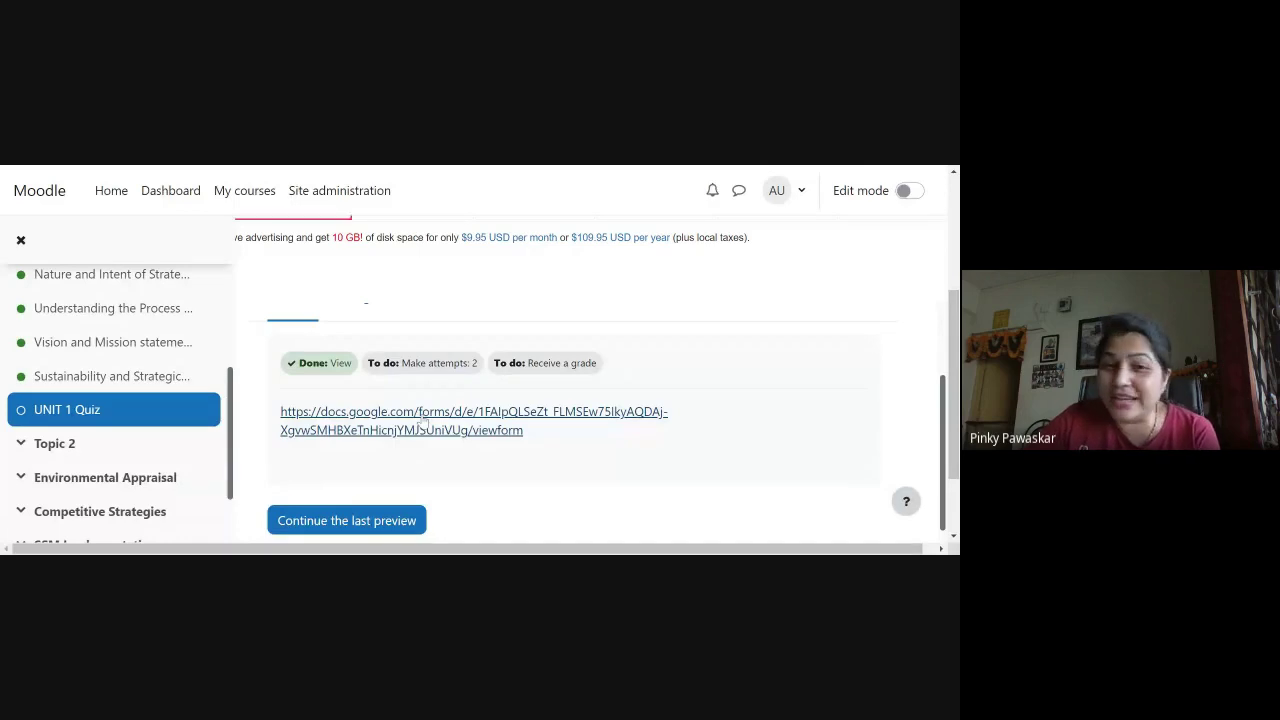
scroll(535, 403, down, 3)
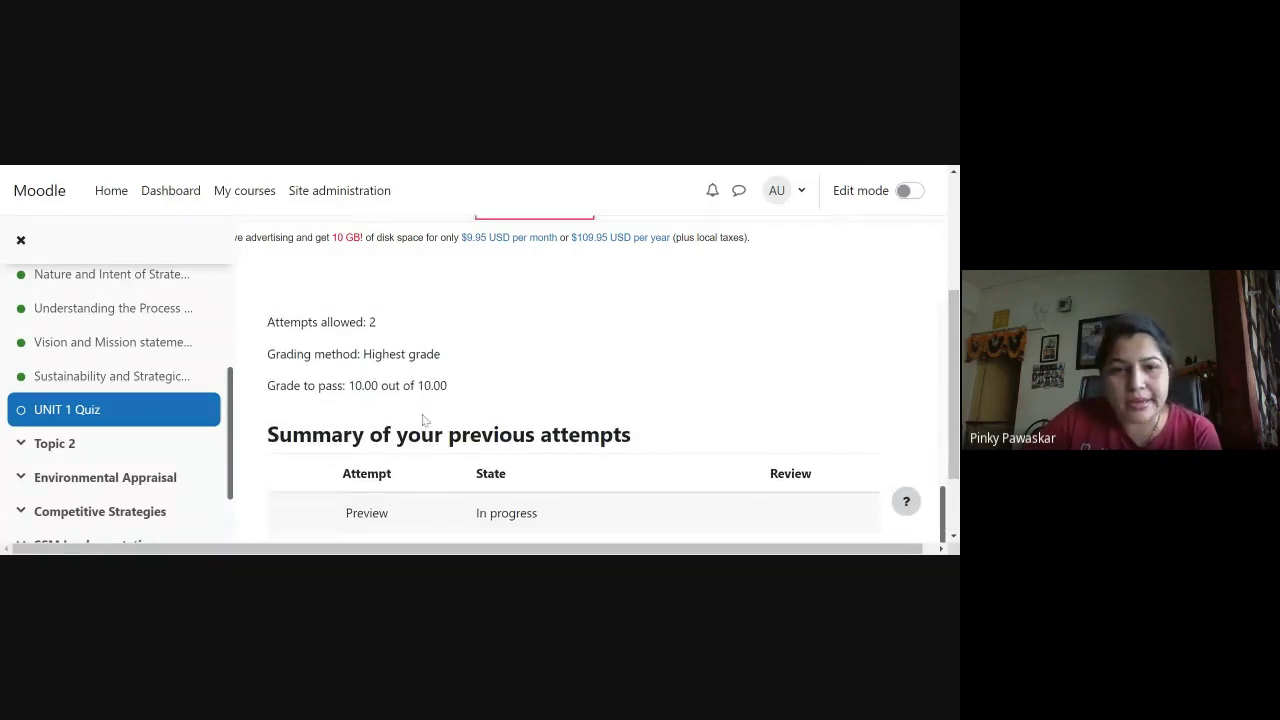
scroll(535, 403, up, 1)
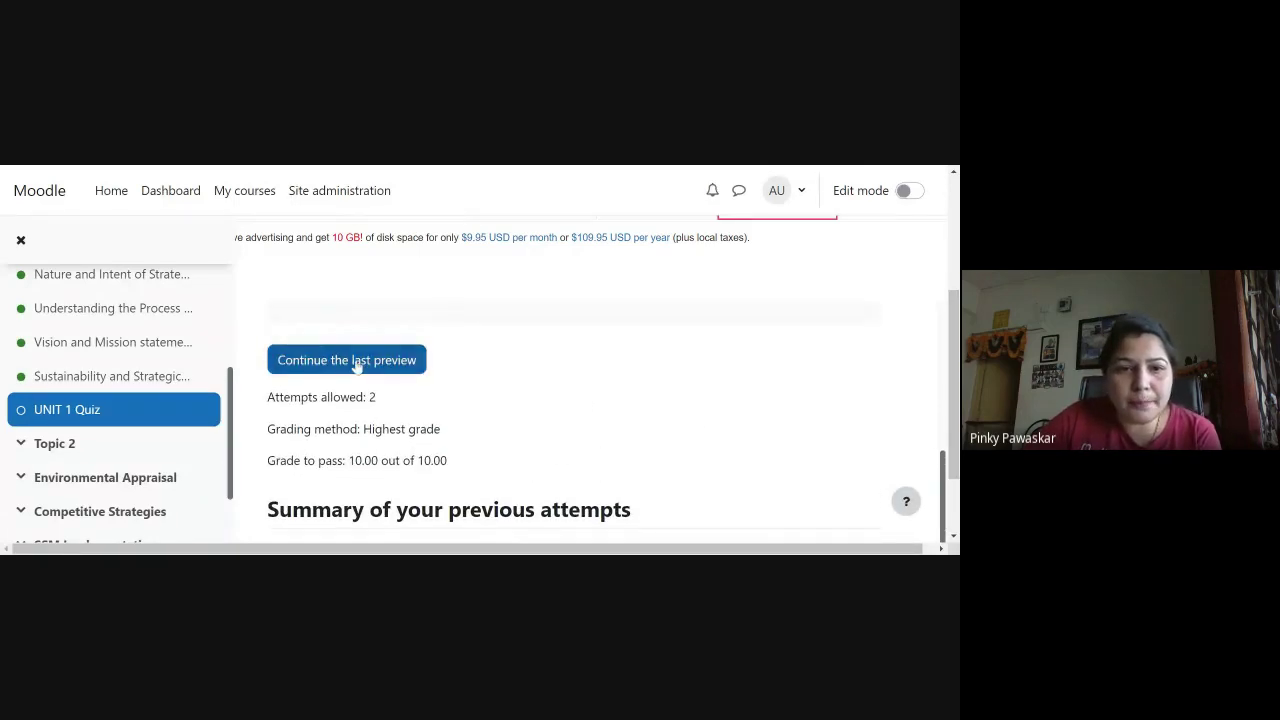
Step: Continue the last preview of the UNIT 1 Quiz and show question 1 with its answer options
click(357, 365)
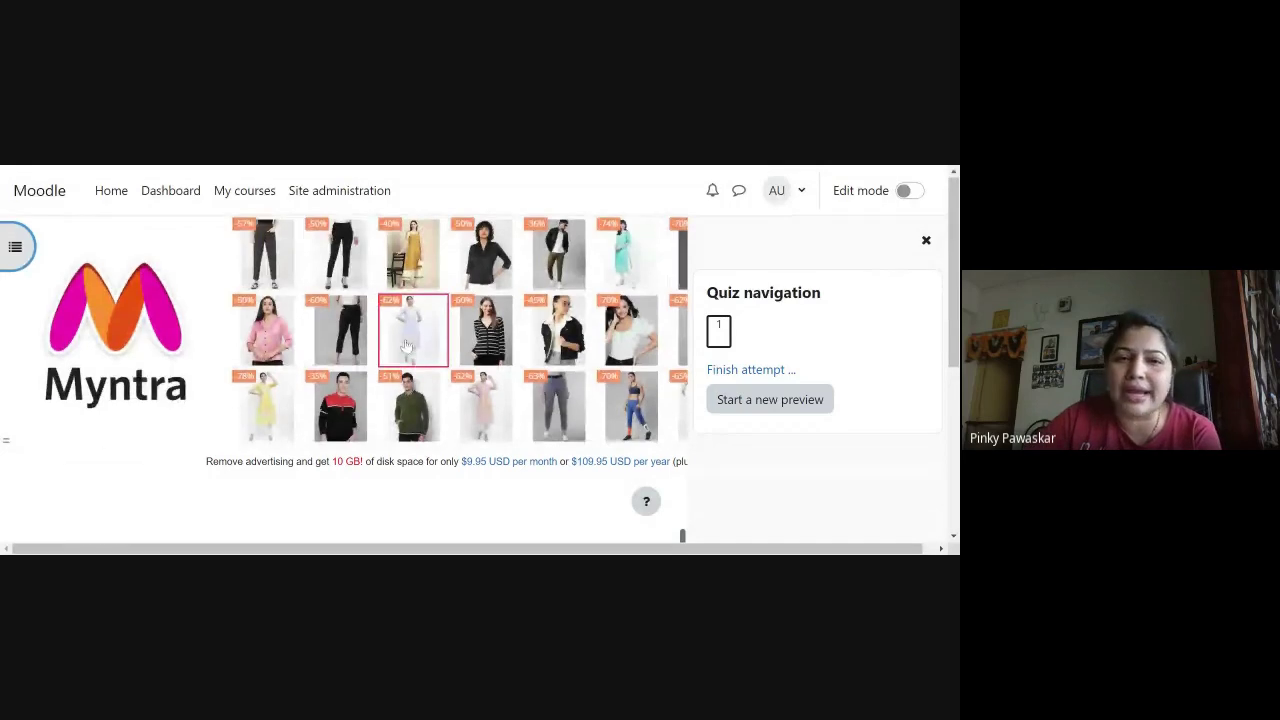
scroll(406, 346, up, 10)
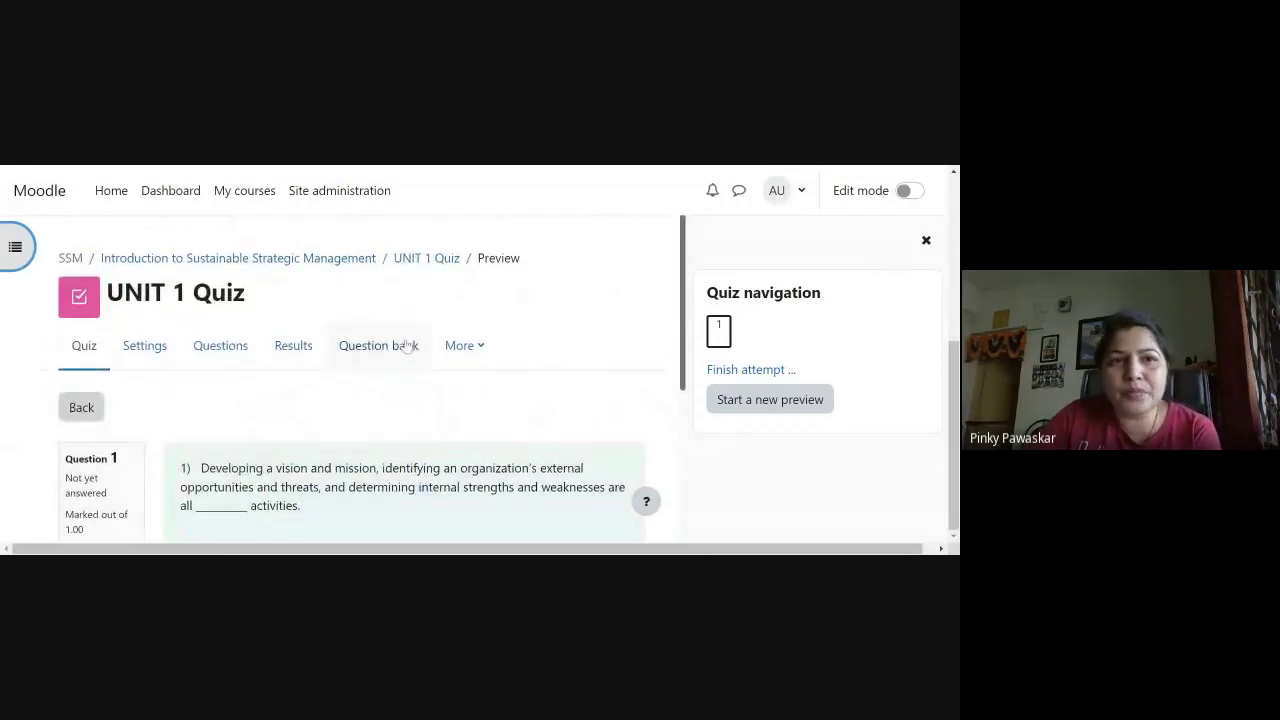
scroll(406, 346, down, 4)
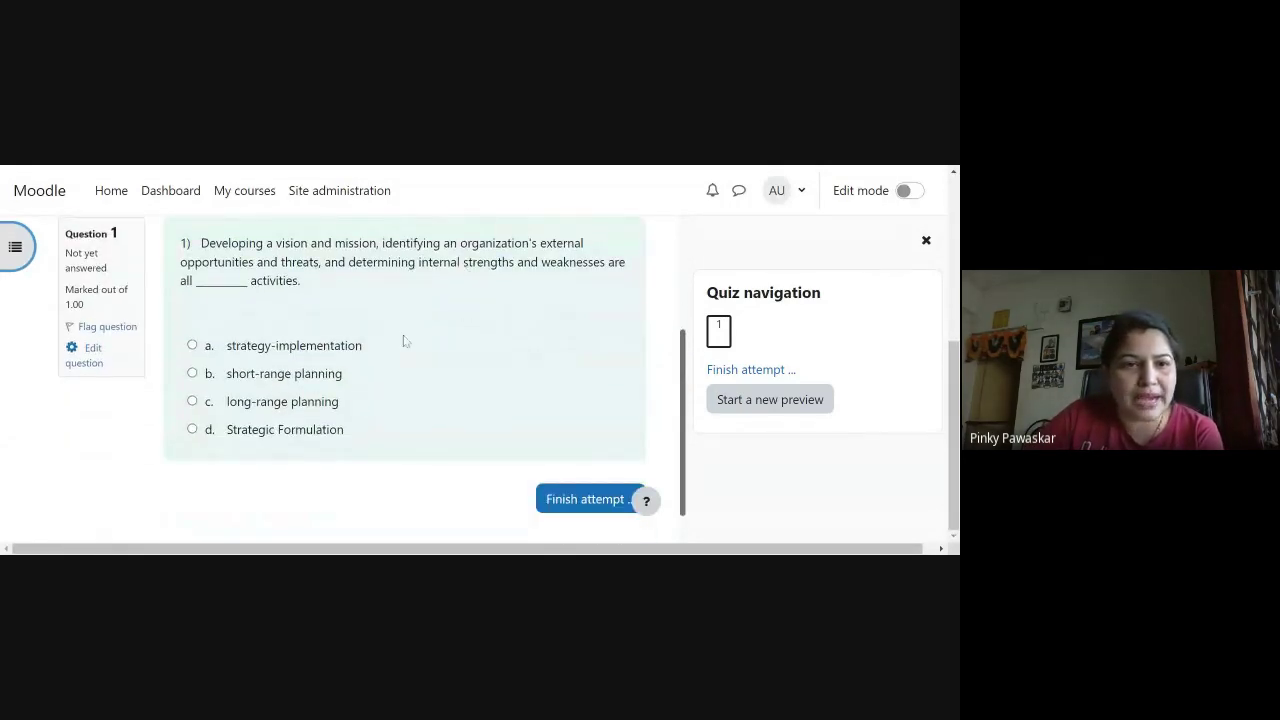
scroll(370, 402, up, 1)
scroll(474, 360, down, 2)
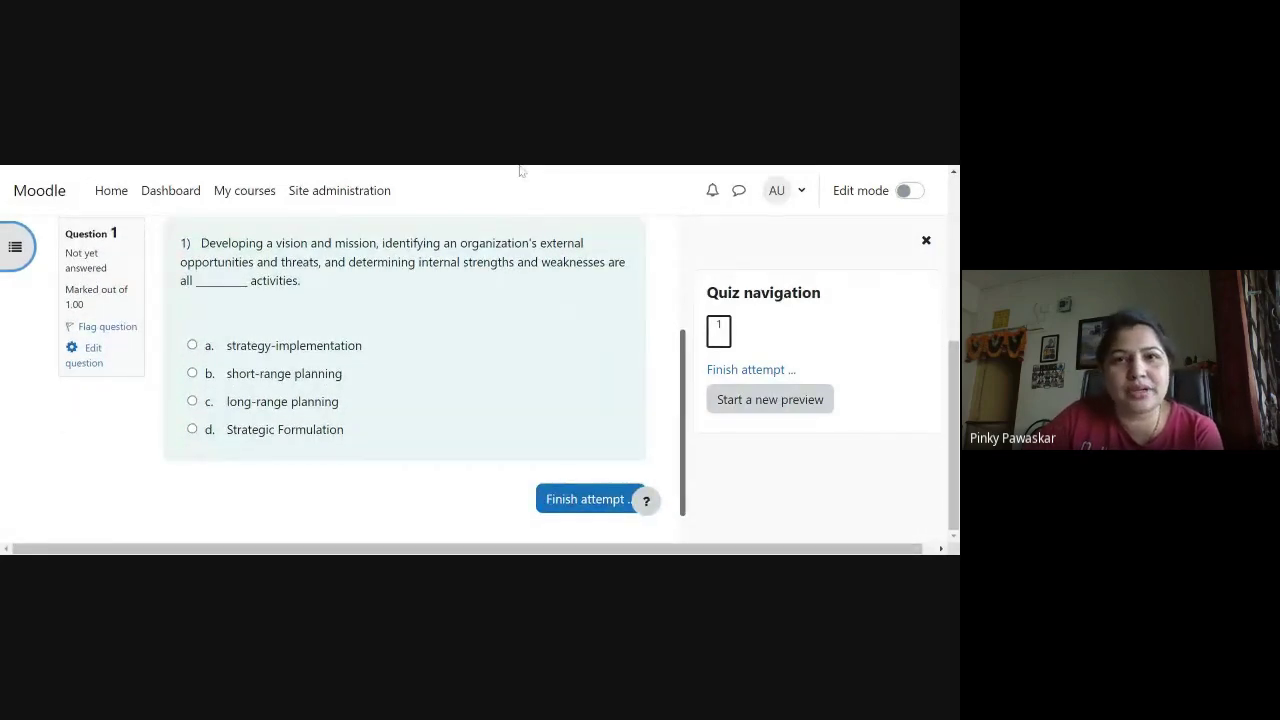
Step: Return from the preview to the UNIT 1 Quiz page and show its heading, completion requirements and form link
key(alt+Left)
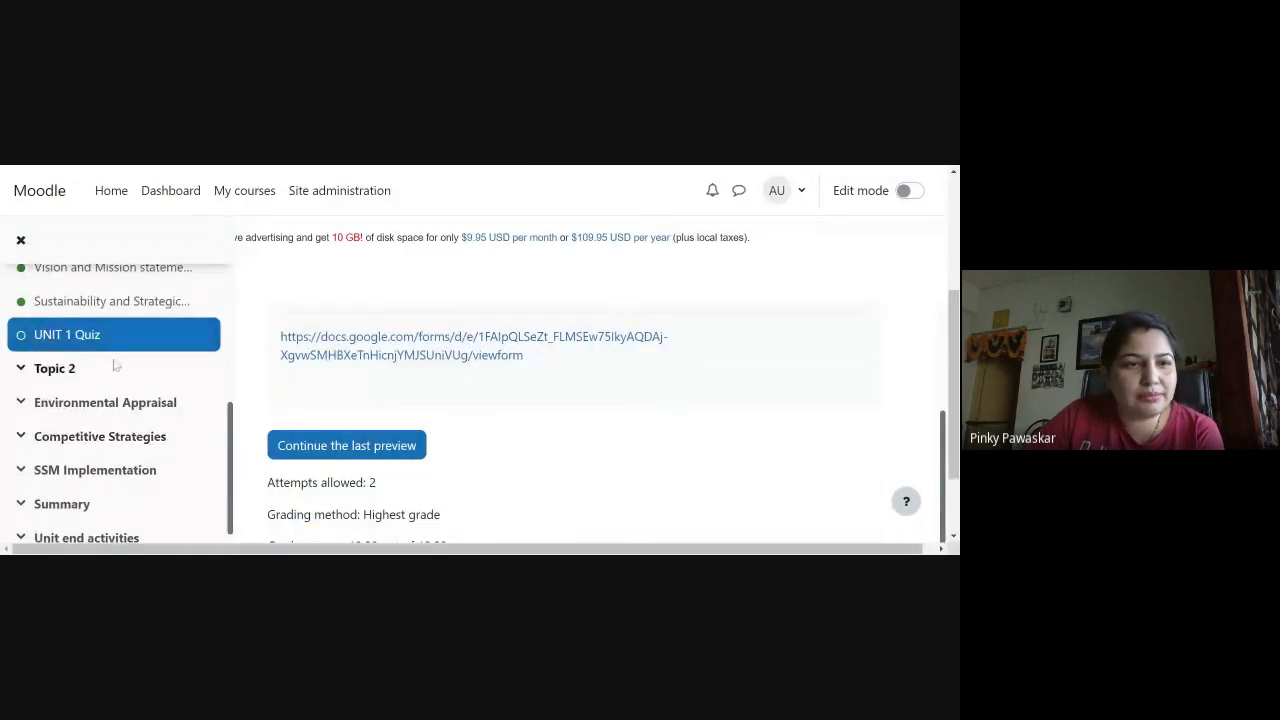
scroll(114, 366, up, 1)
scroll(541, 385, up, 2)
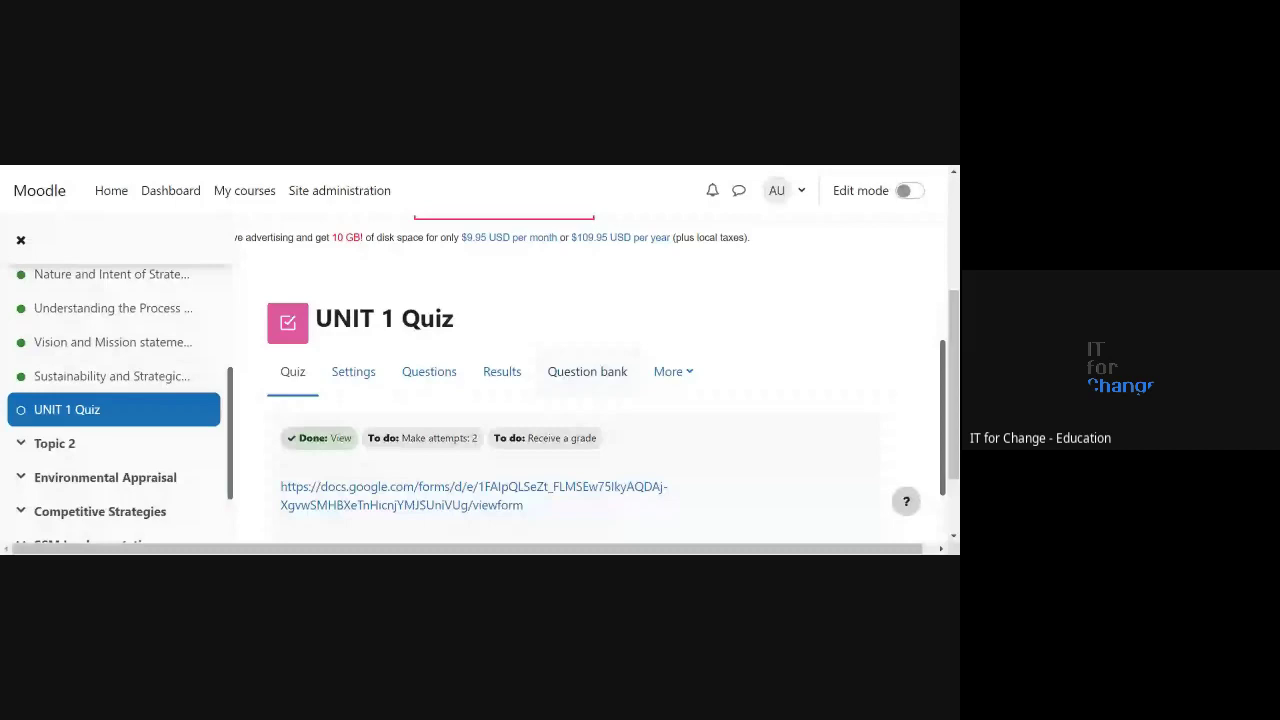
scroll(600, 400, down, 1)
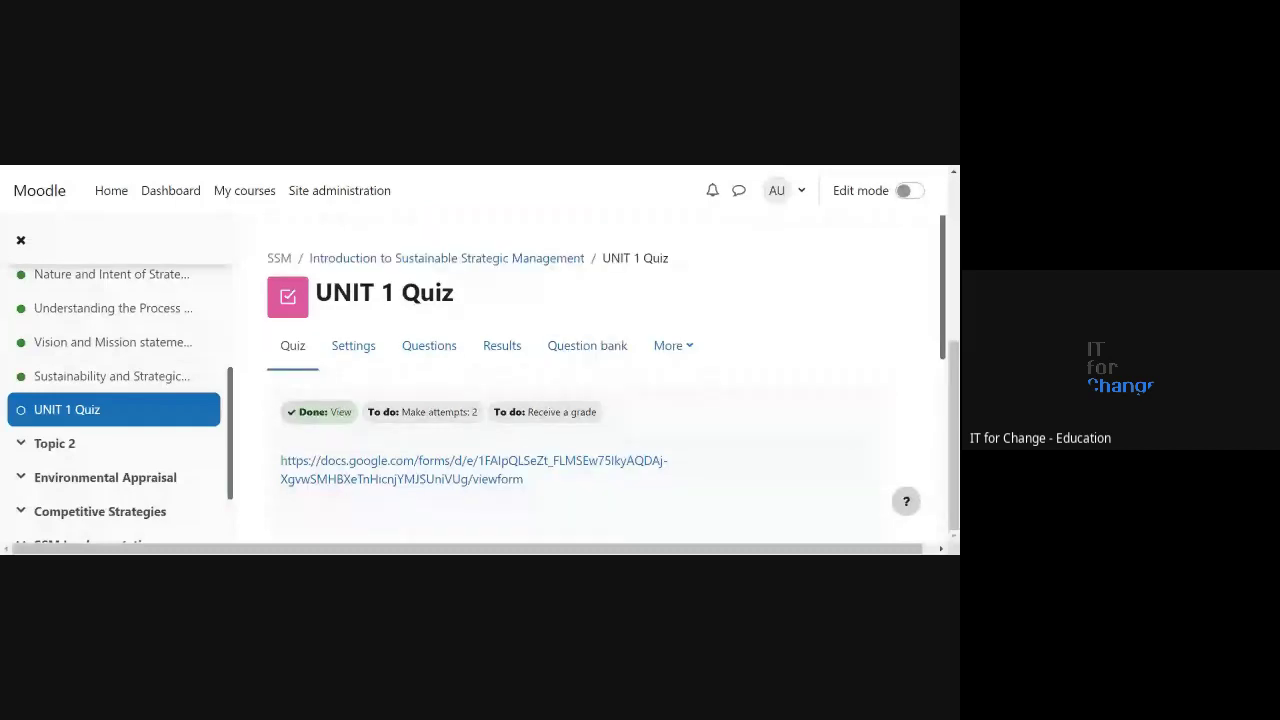